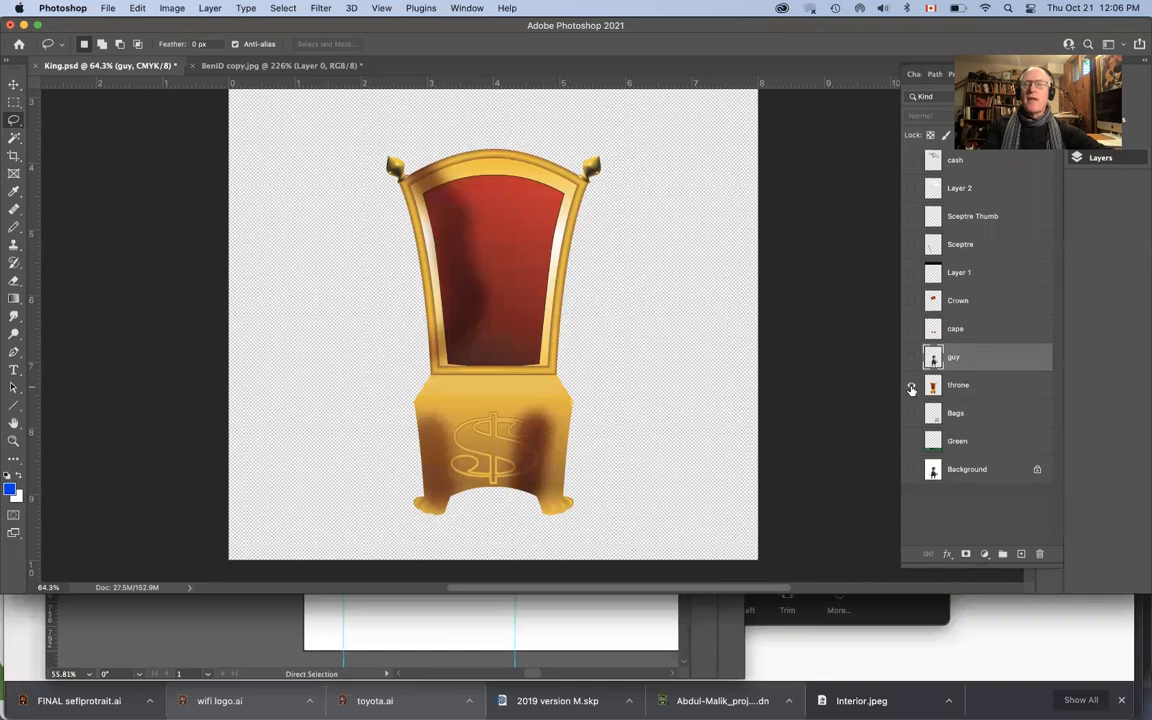
# Show the guy layer instead of the throne layer and paste the copied gold sceptre as pixels
pyautogui.click(909, 384)
pyautogui.click(910, 357)
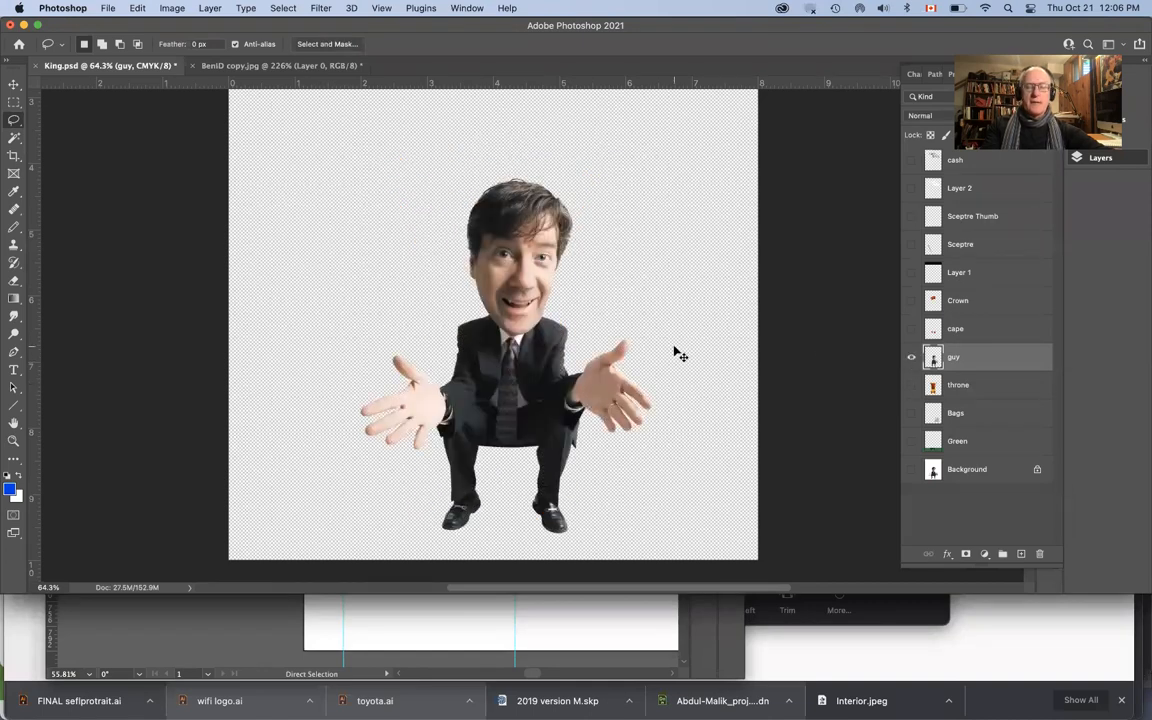
pyautogui.press('super+v')
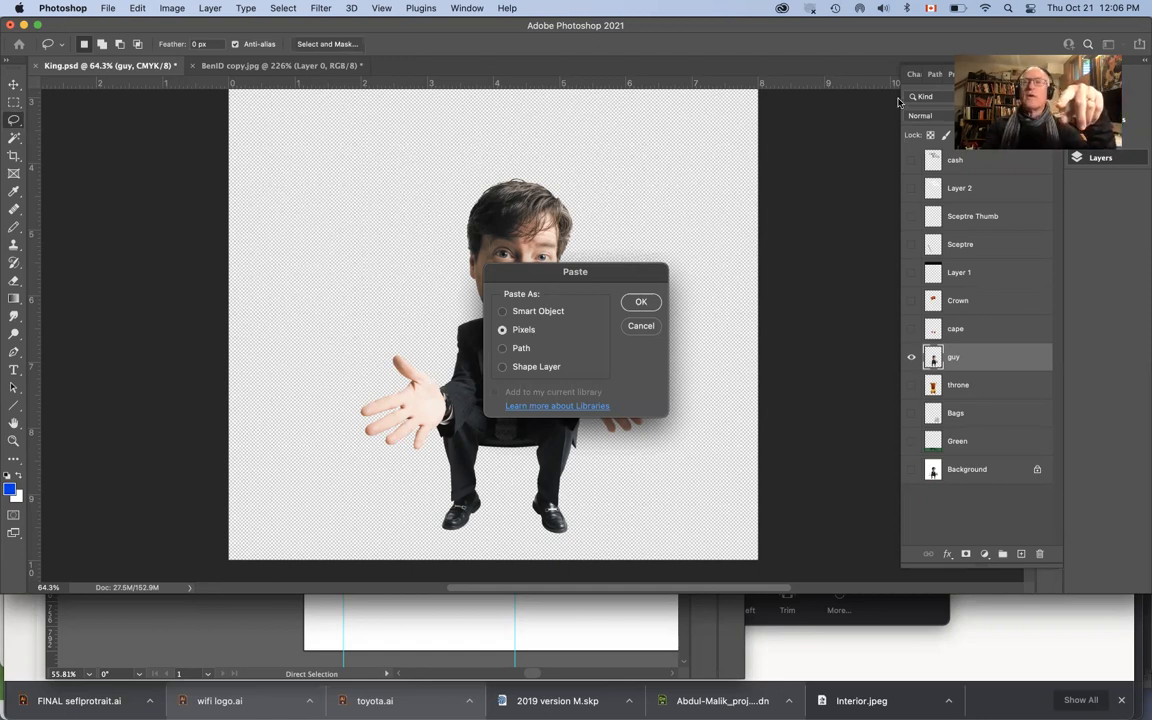
pyautogui.click(934, 76)
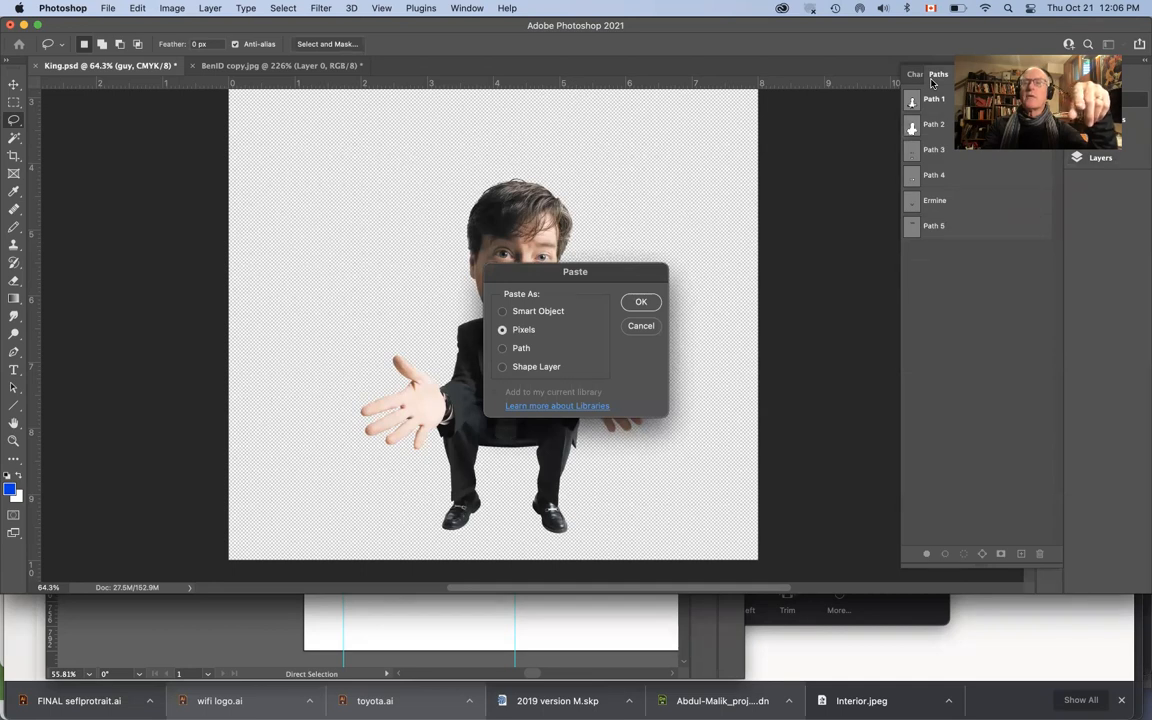
pyautogui.click(641, 302)
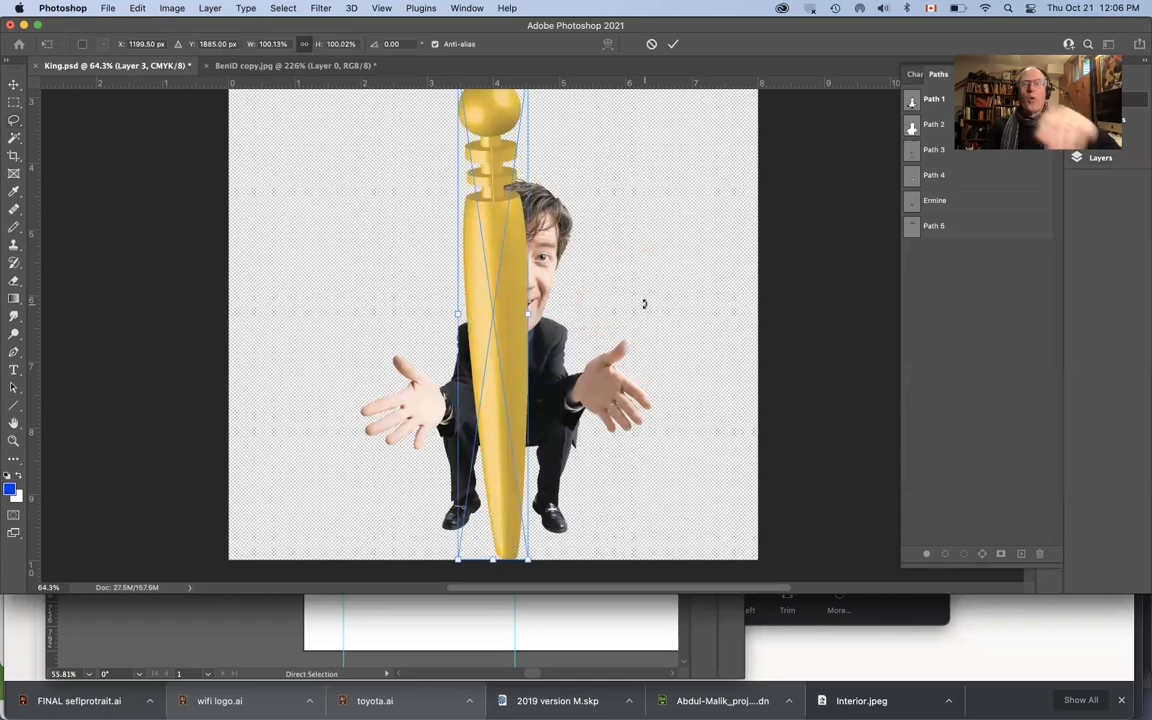
# Scale the sceptre to about 40% width and 67% height, rotate it about -17°, and place it across the man's hand beside his body
pyautogui.scroll(-2, 595, 300)
pyautogui.scroll(-1, 595, 300)
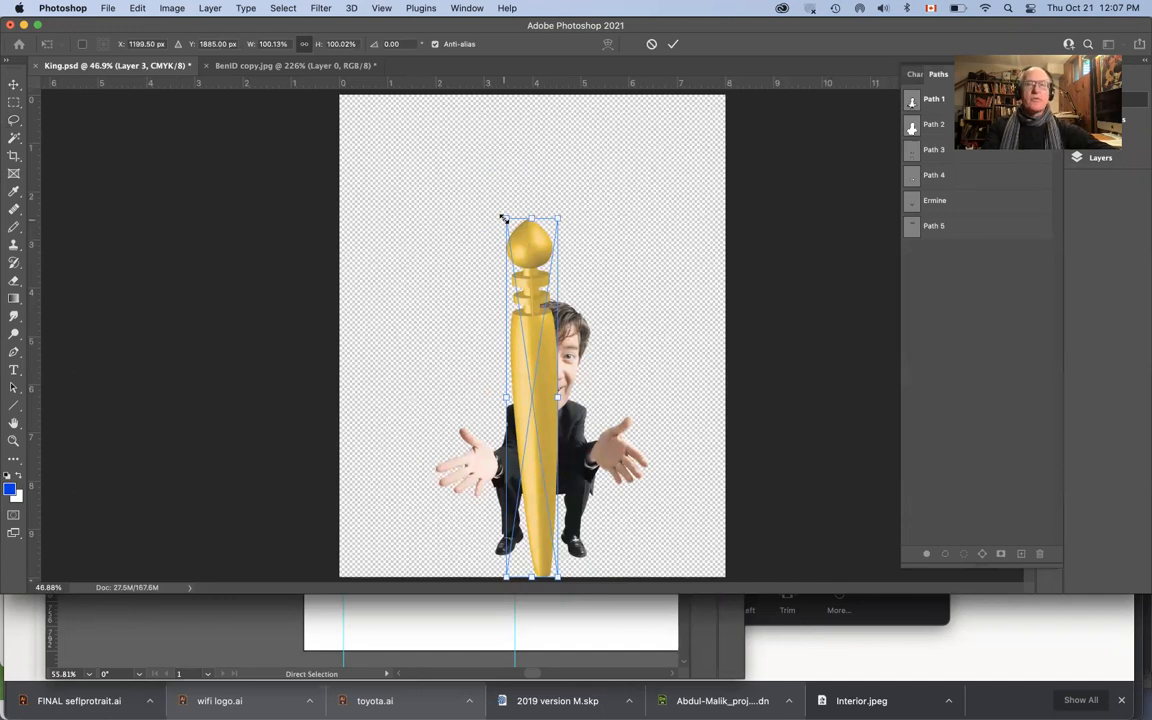
pyautogui.moveTo(503, 218); pyautogui.dragTo(470, 416)
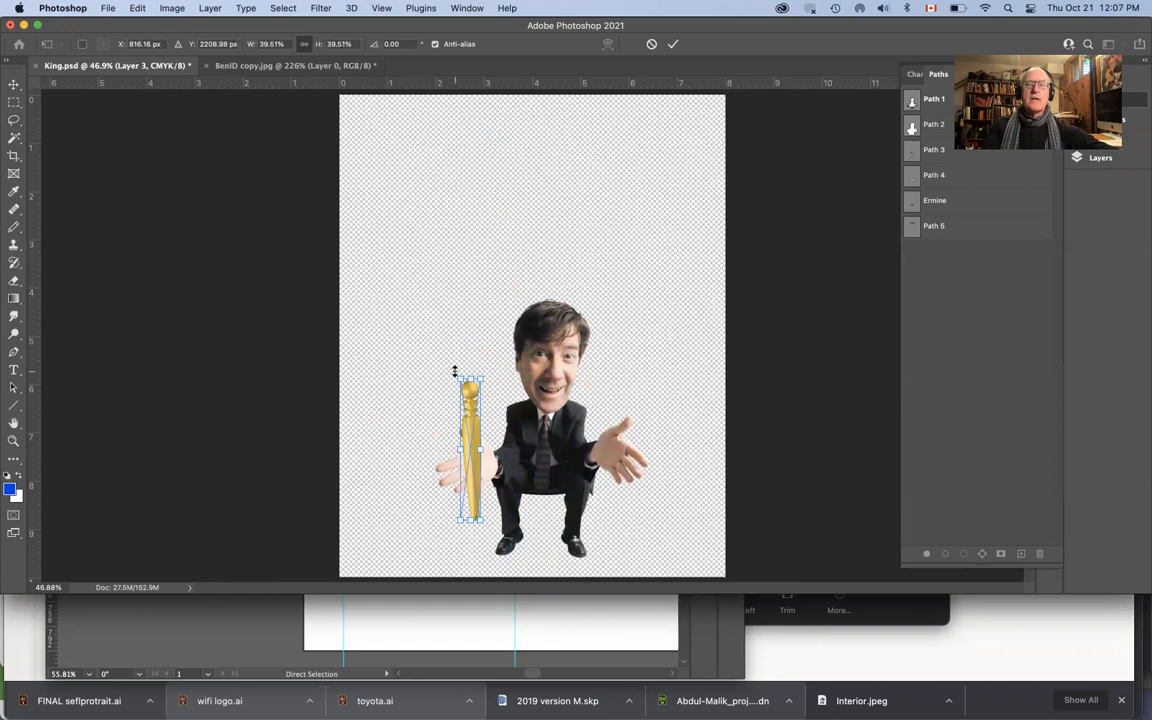
pyautogui.moveTo(450, 372); pyautogui.dragTo(417, 290)
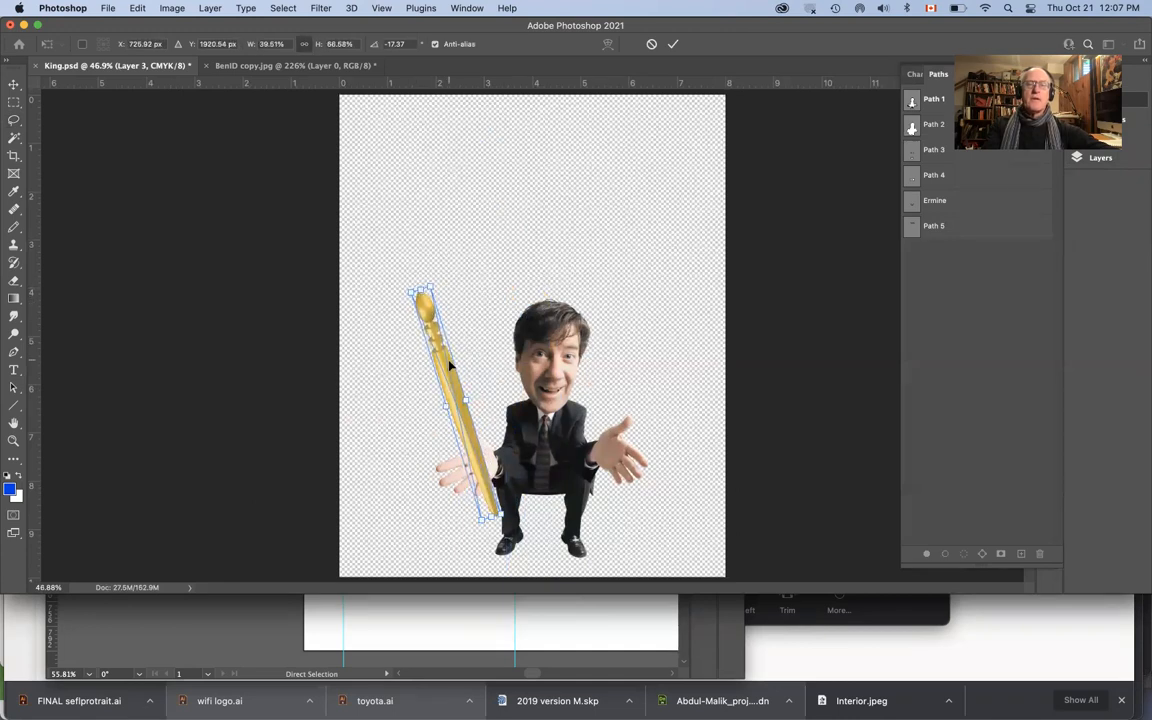
pyautogui.moveTo(450, 367); pyautogui.dragTo(451, 390)
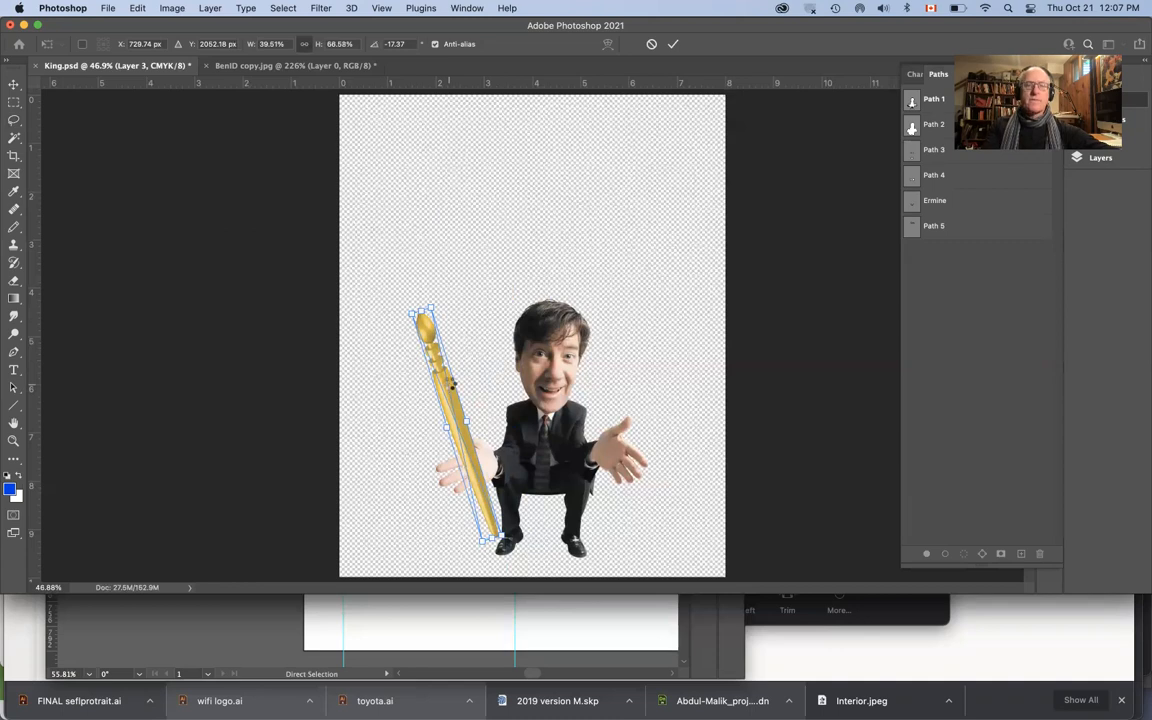
pyautogui.press('Return')
pyautogui.press('l')
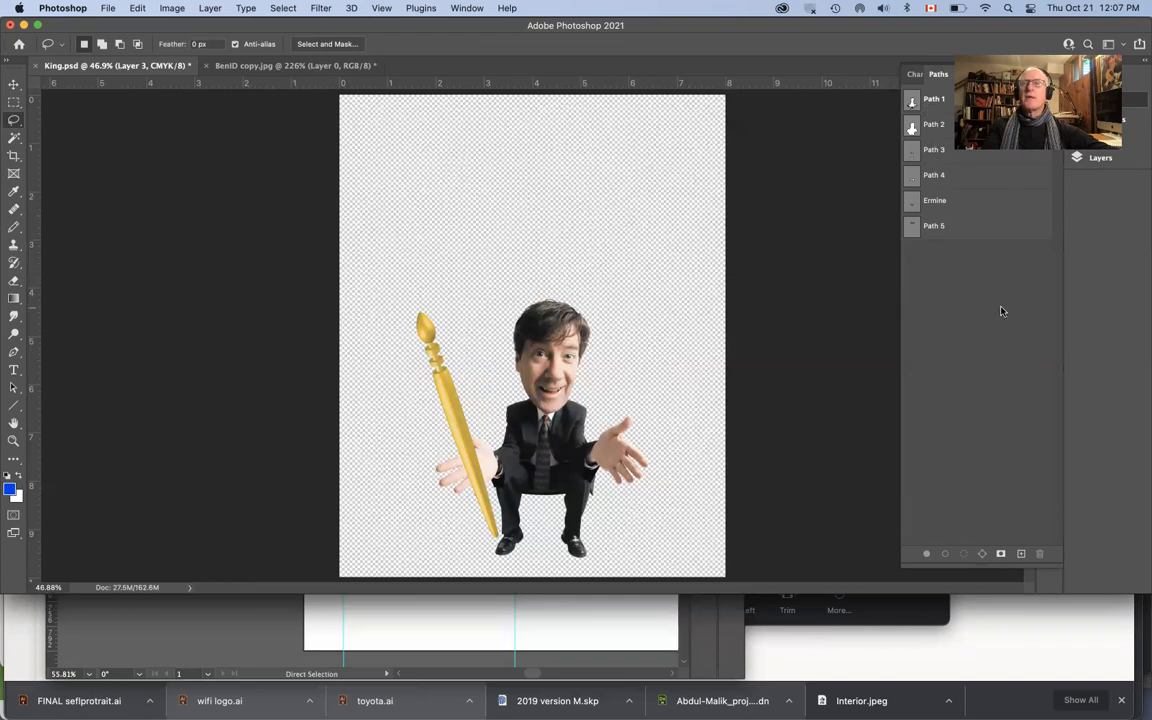
# Briefly show the existing Sceptre layer to compare it with the newly pasted sceptre
pyautogui.click(1012, 75)
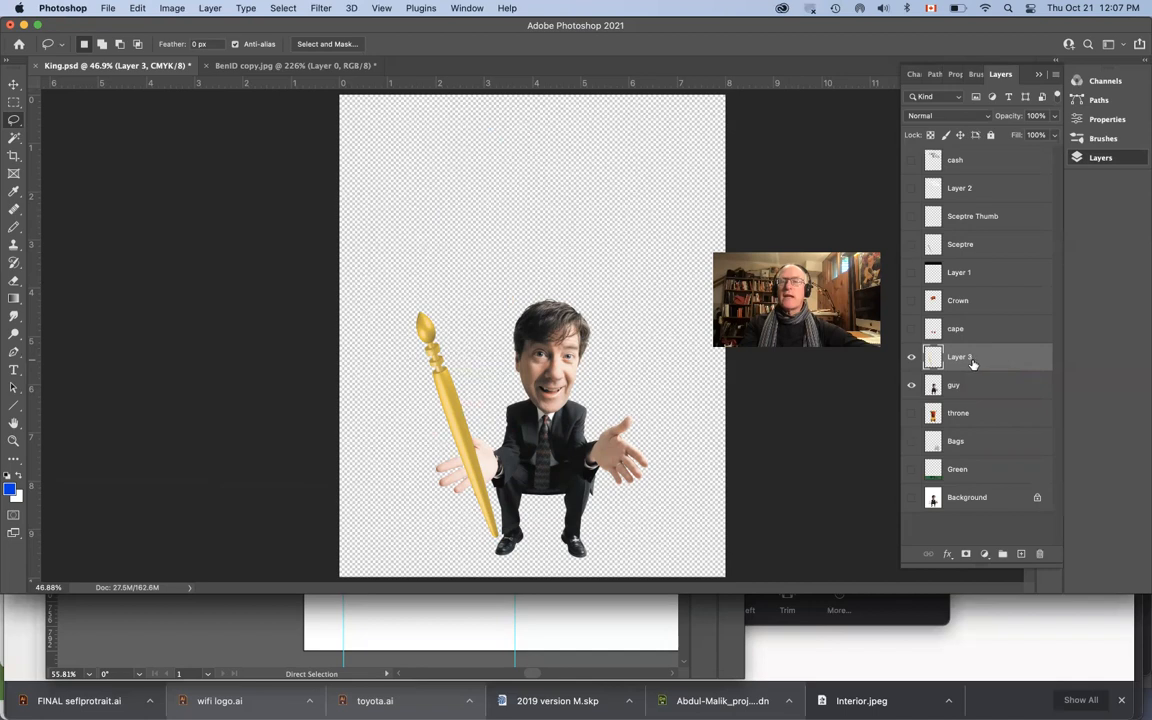
pyautogui.click(912, 245)
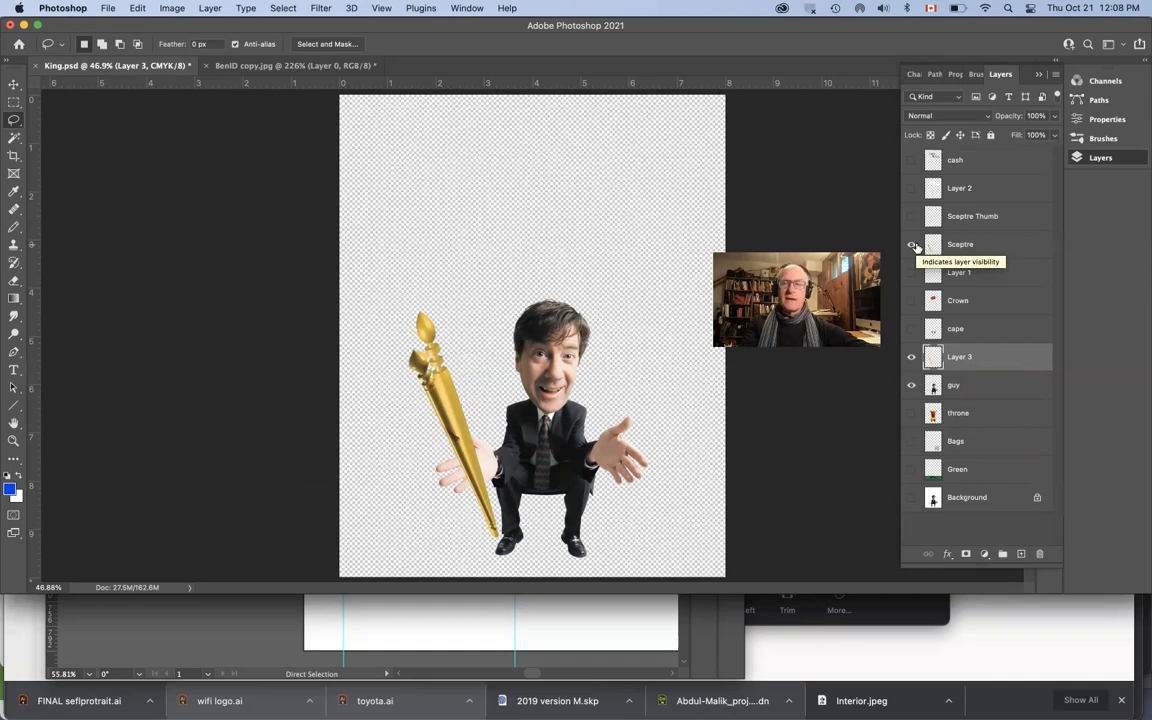
pyautogui.click(913, 245)
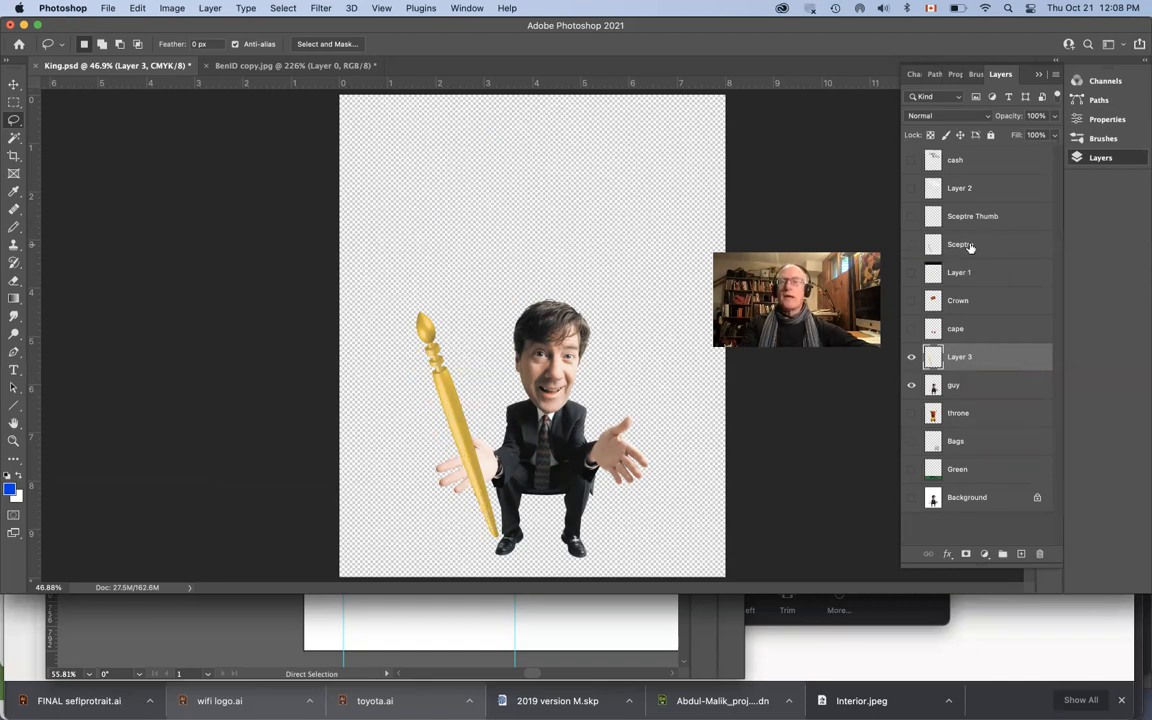
# Switch to Illustrator, copy the red throne shape, and paste it as pixels into King.psd in Photoshop
pyautogui.press('super+Tab')
pyautogui.press('super+Tab')
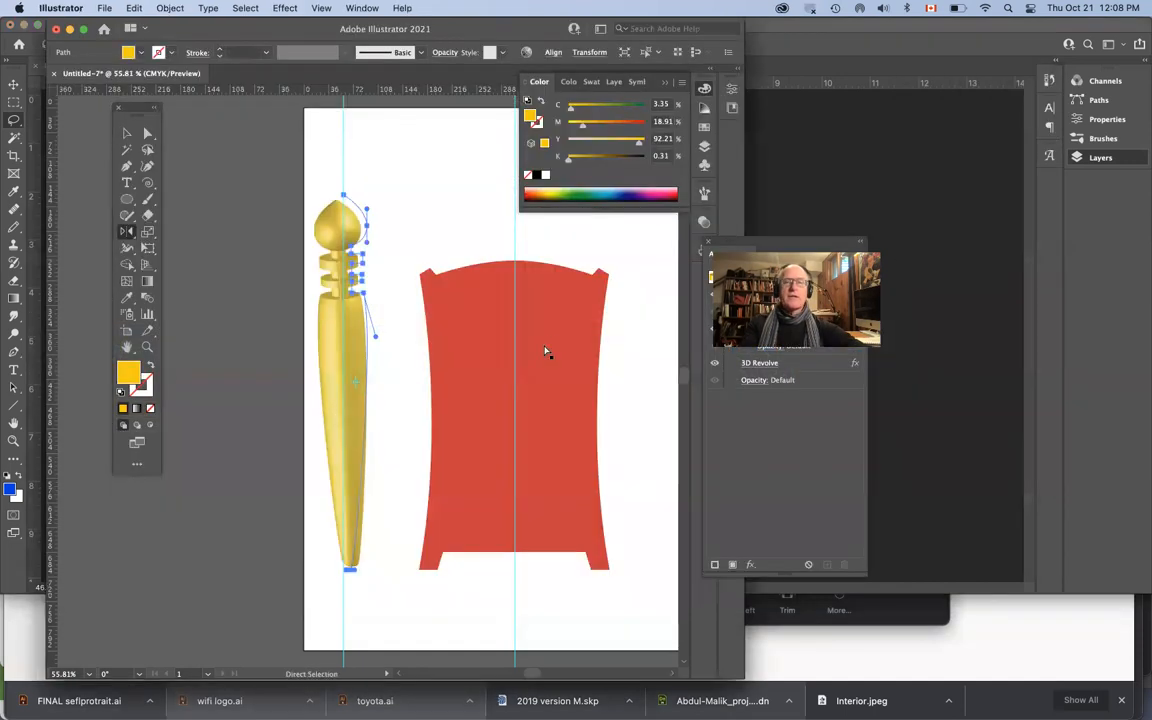
pyautogui.click(545, 352)
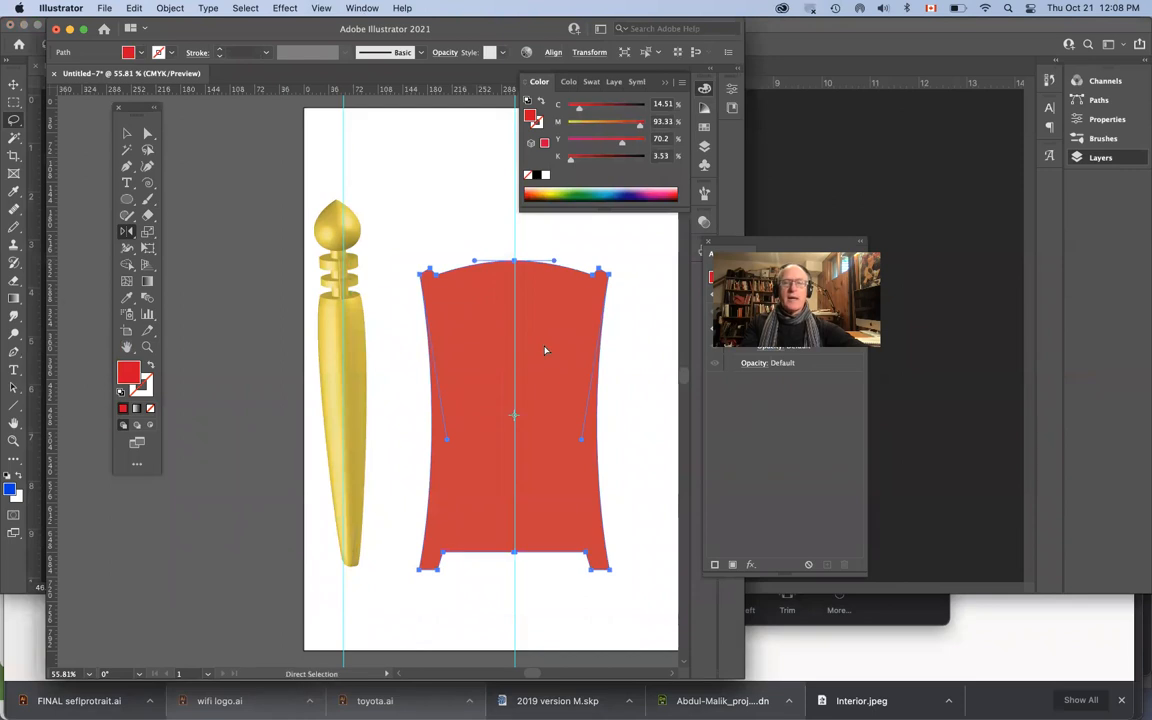
pyautogui.press('super+Tab')
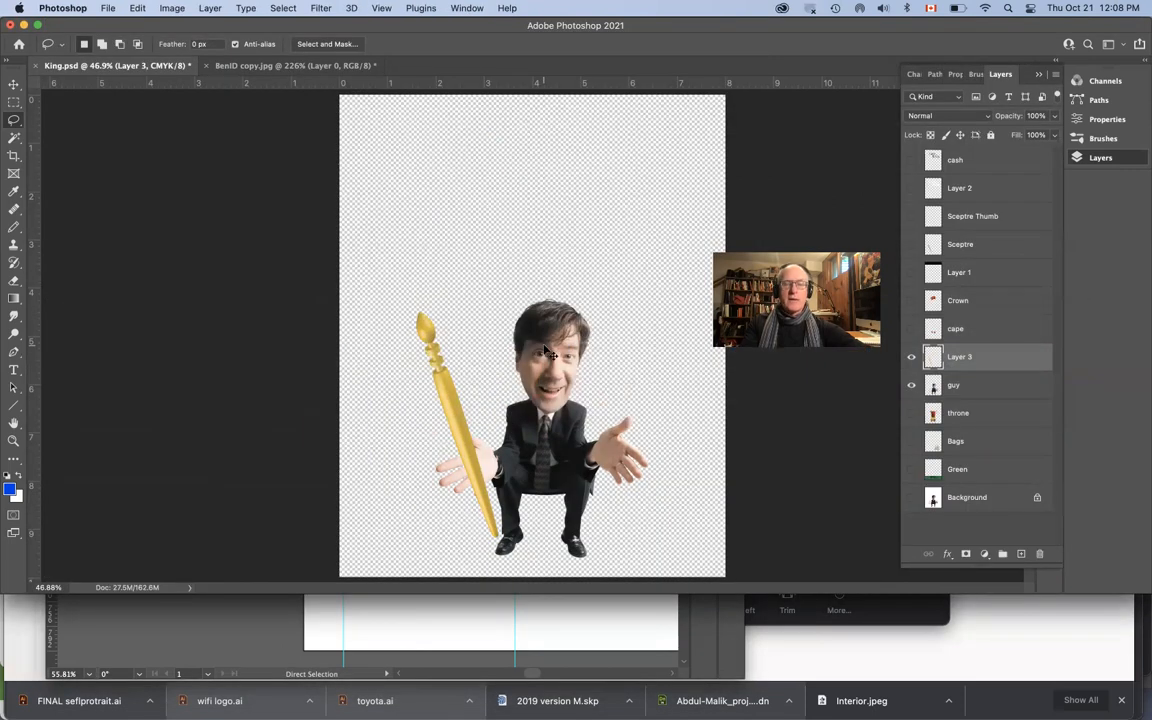
pyautogui.press('super+v')
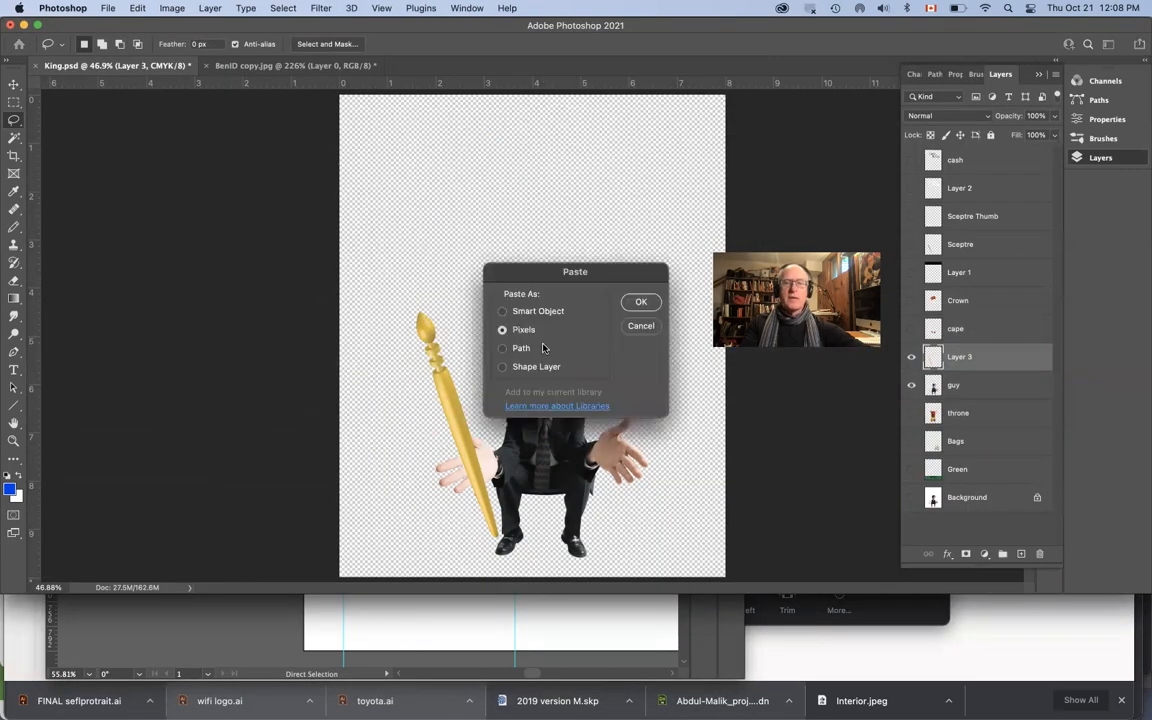
pyautogui.click(641, 302)
# Position the pasted red throne over the seated man and reduce its height to about 77%
pyautogui.moveTo(590, 271); pyautogui.dragTo(606, 337)
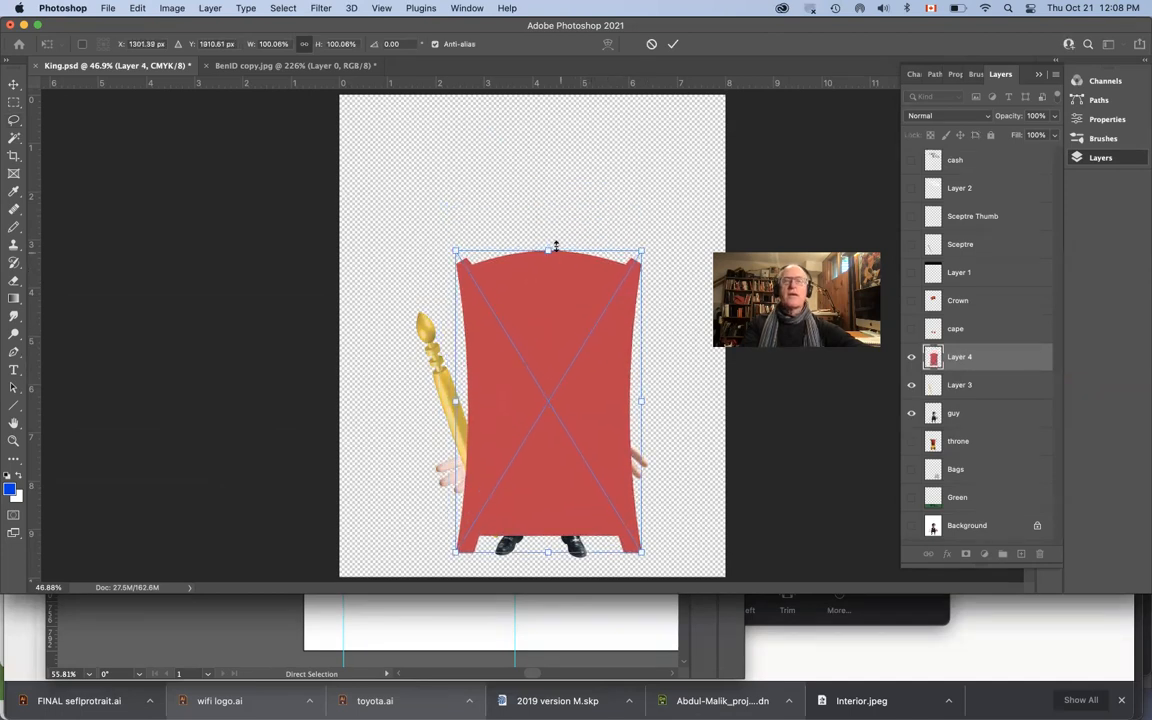
pyautogui.moveTo(548, 251); pyautogui.dragTo(571, 321)
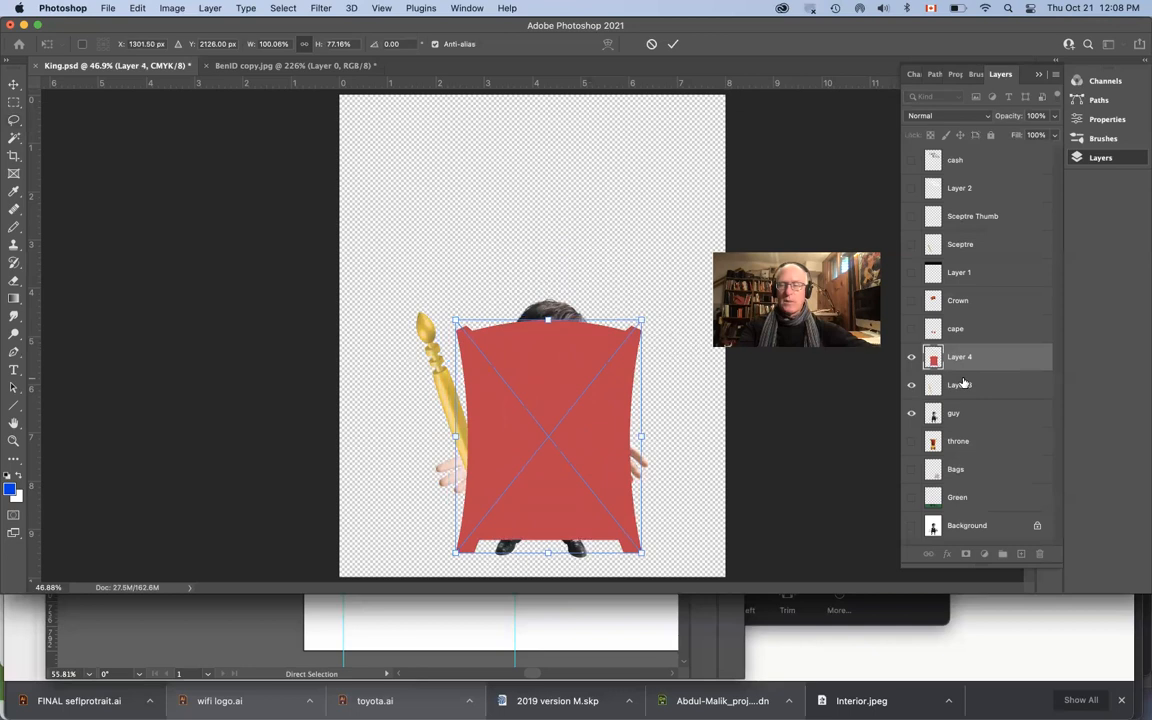
pyautogui.press('Return')
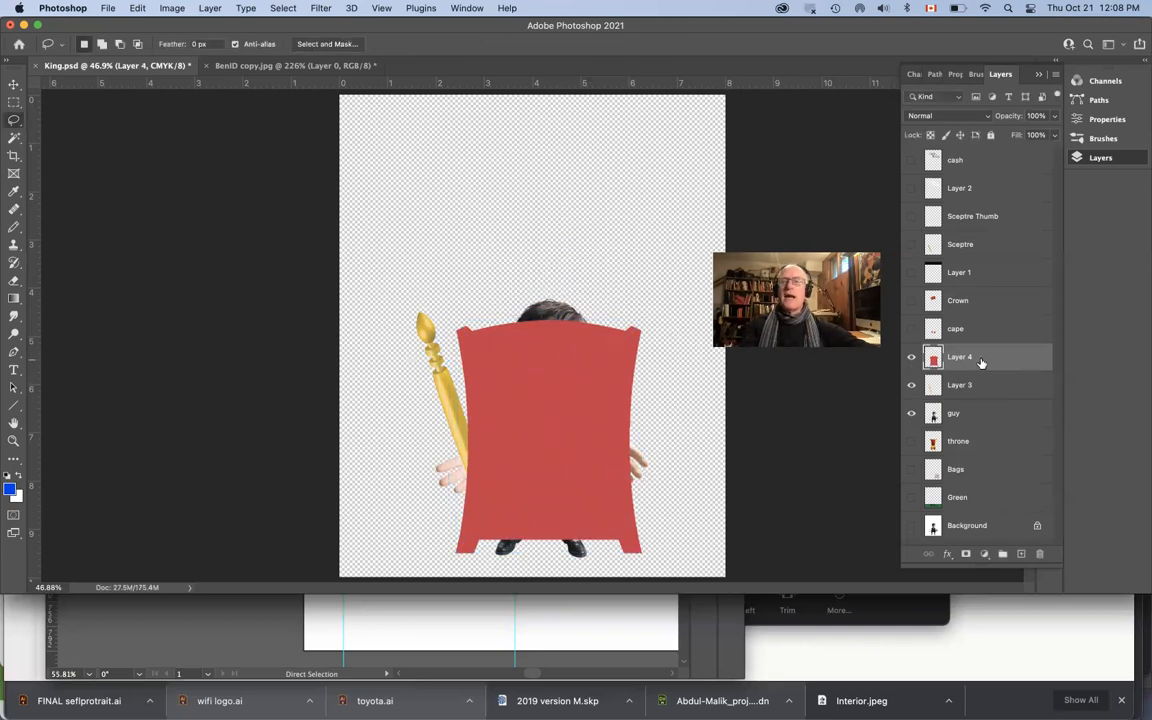
# Place the red throne's layer directly beneath the guy layer and nudge the throne slightly up and to the left behind the man
pyautogui.moveTo(981, 363); pyautogui.dragTo(979, 428)
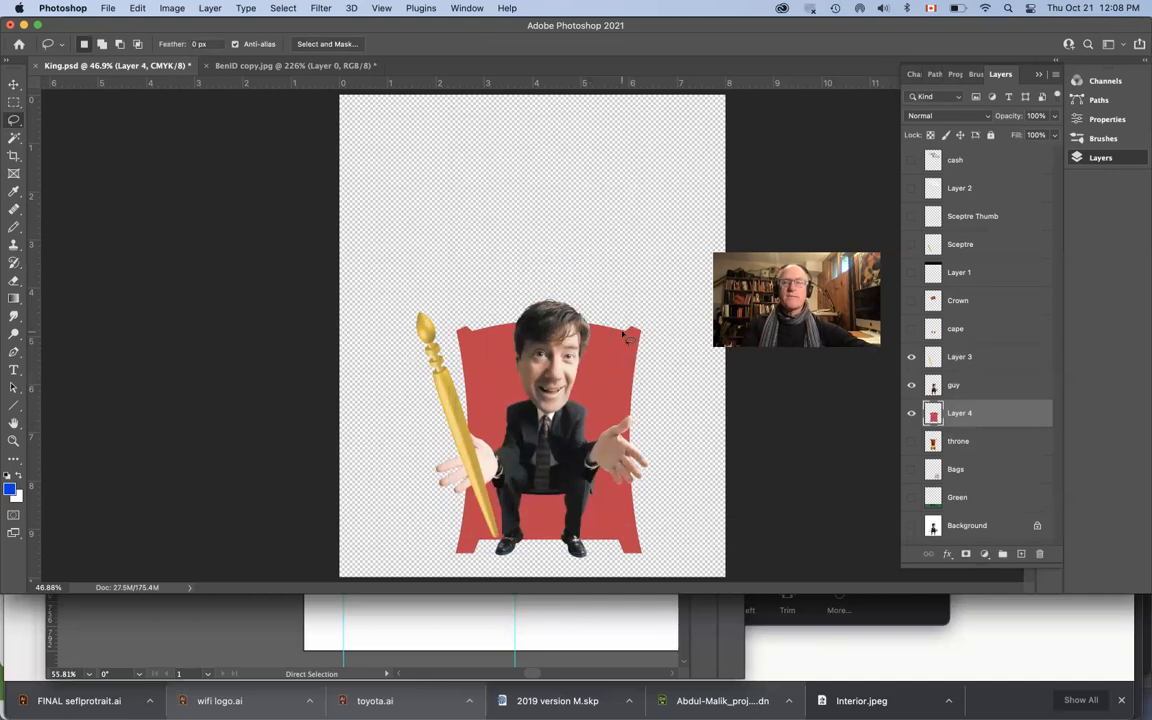
pyautogui.scroll(5, 565, 410)
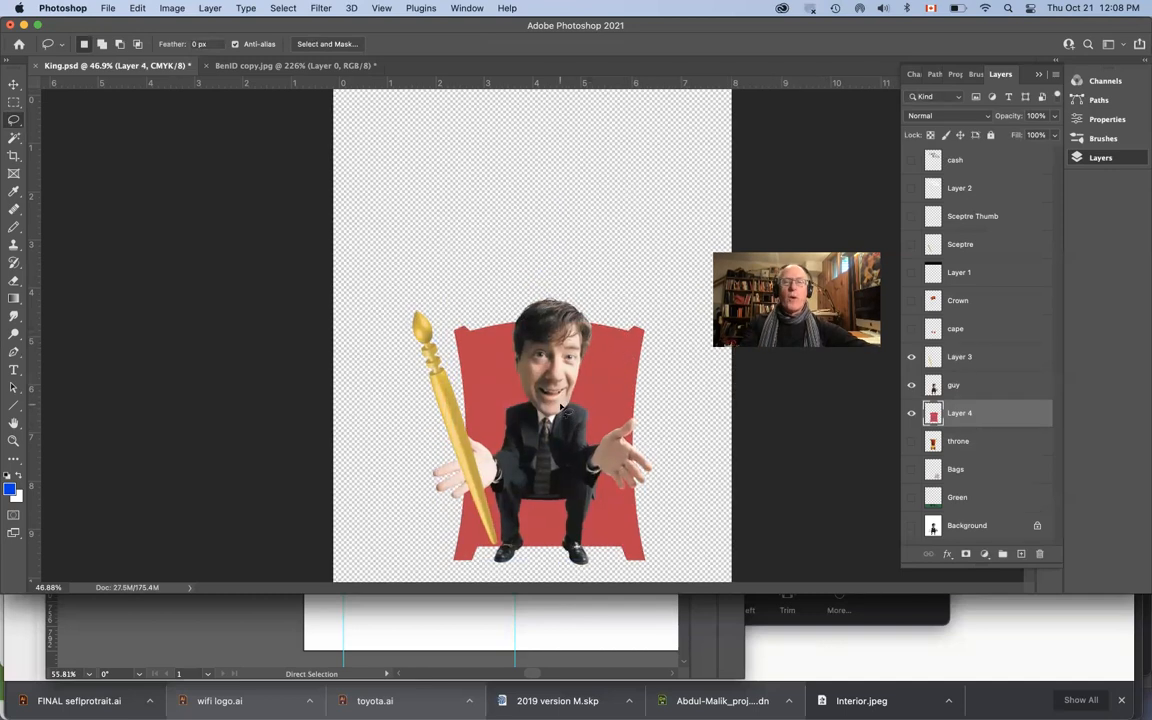
pyautogui.scroll(-5, 563, 410)
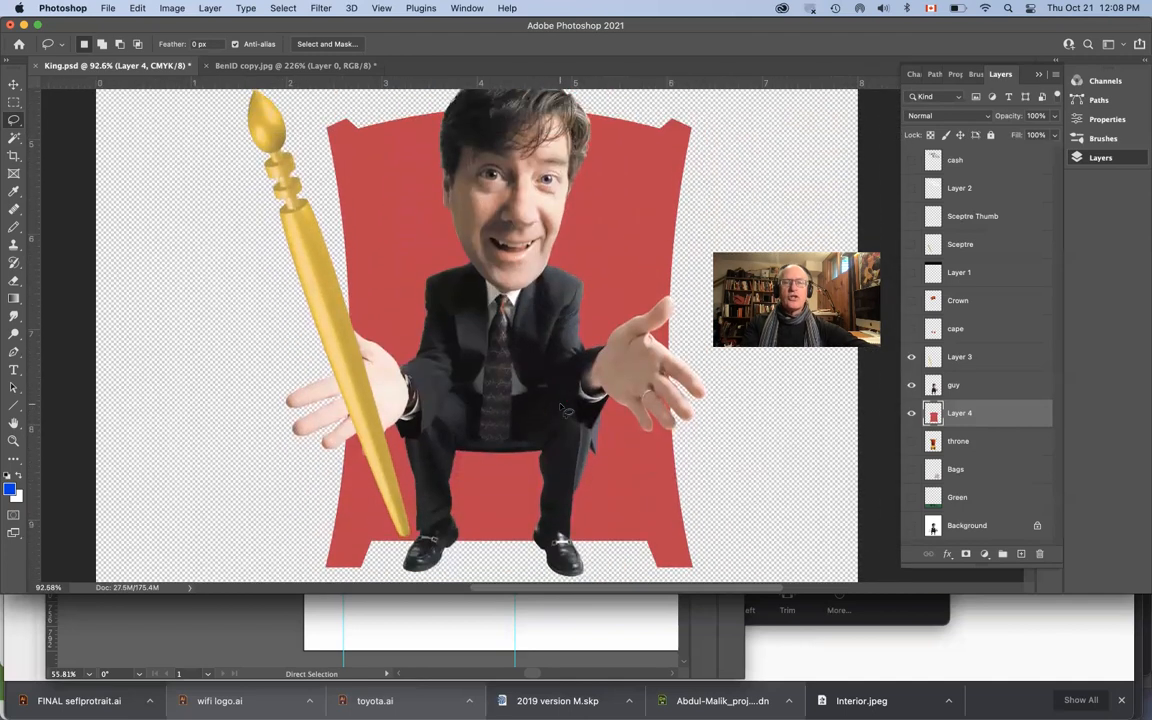
pyautogui.moveTo(622, 238); pyautogui.dragTo(617, 238)
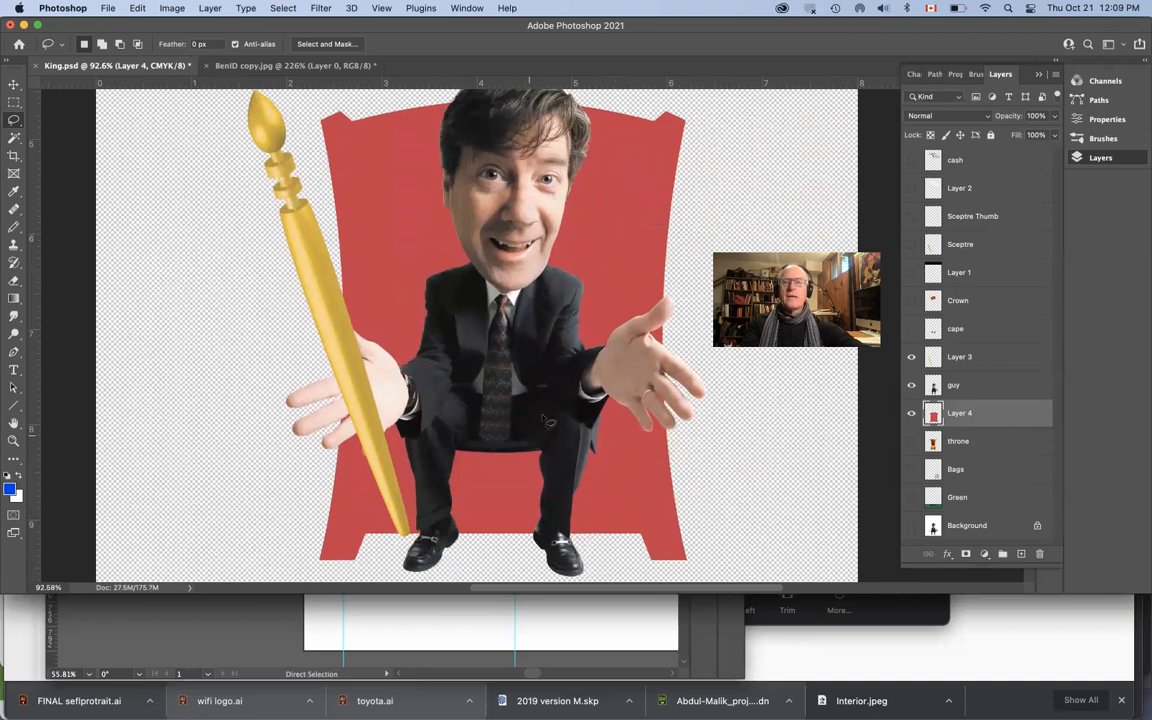
pyautogui.scroll(5, 476, 297)
pyautogui.scroll(-4, 474, 295)
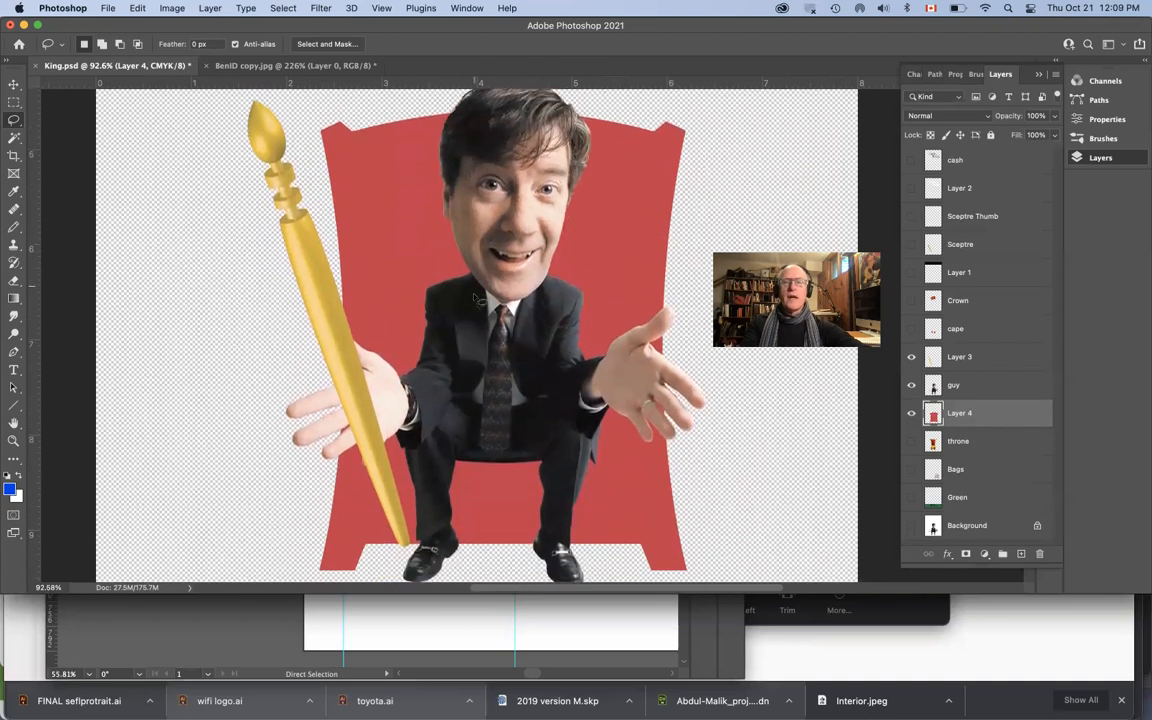
pyautogui.scroll(-1, 476, 298)
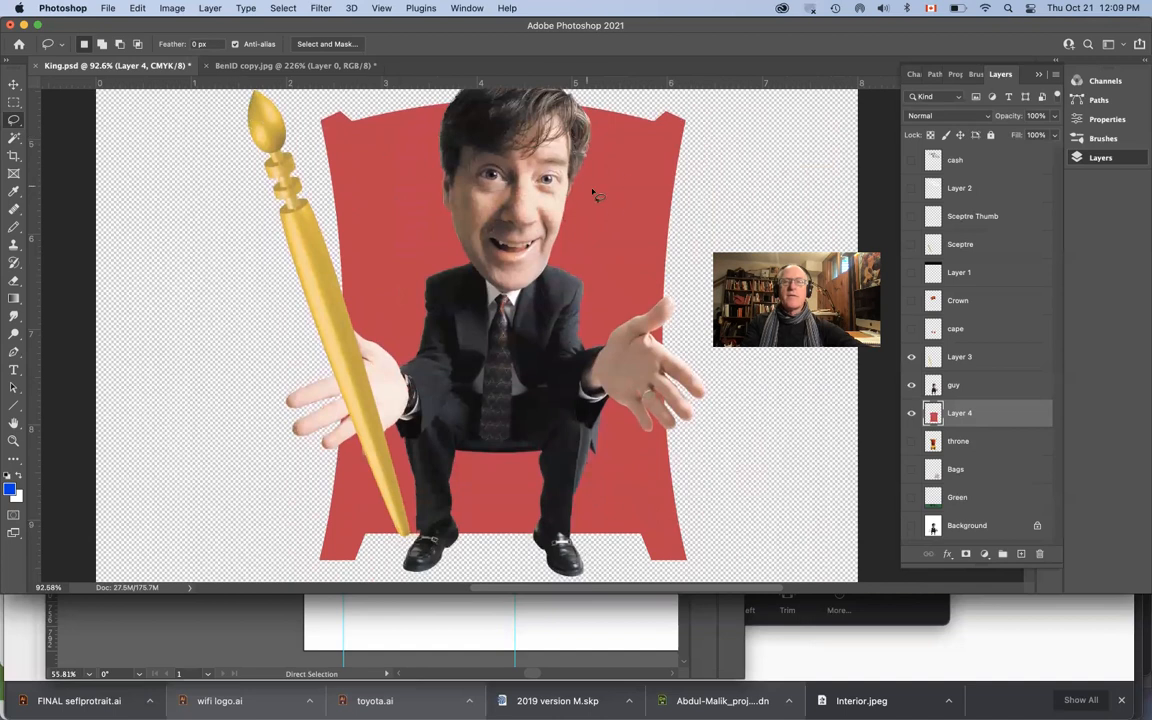
pyautogui.scroll(2, 595, 302)
pyautogui.hscroll(2, 595, 302)
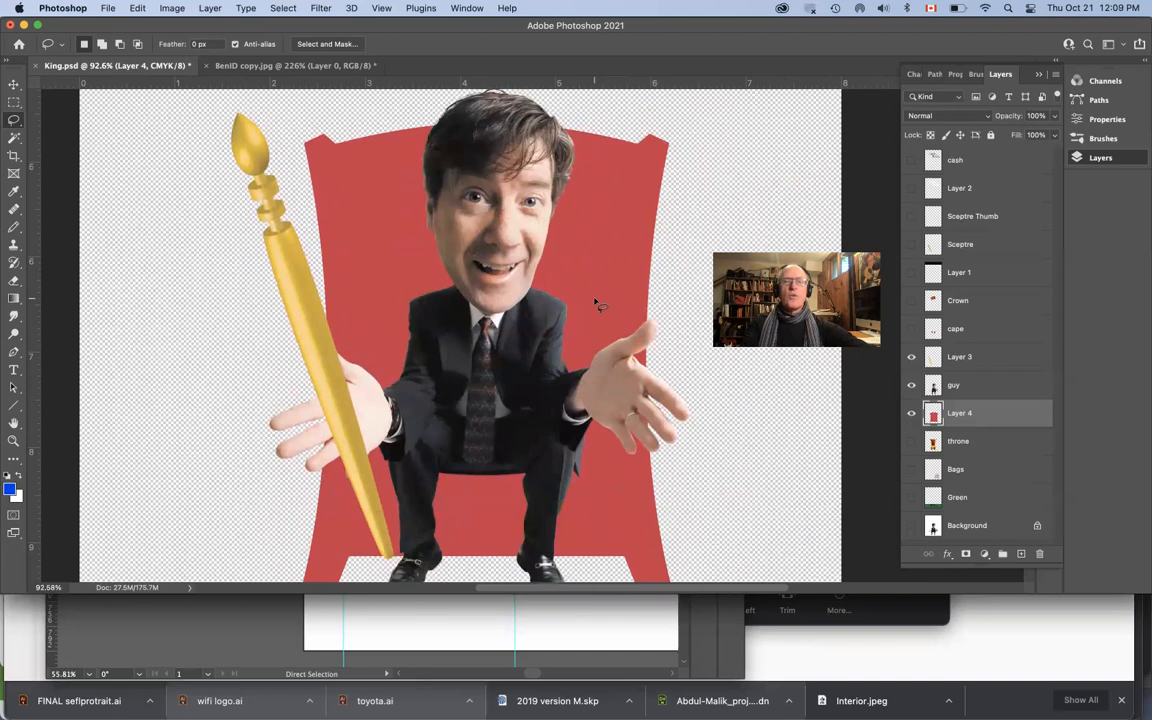
# Activate the Magic Wand tool and rename the red throne's layer to Throne
pyautogui.click(14, 139)
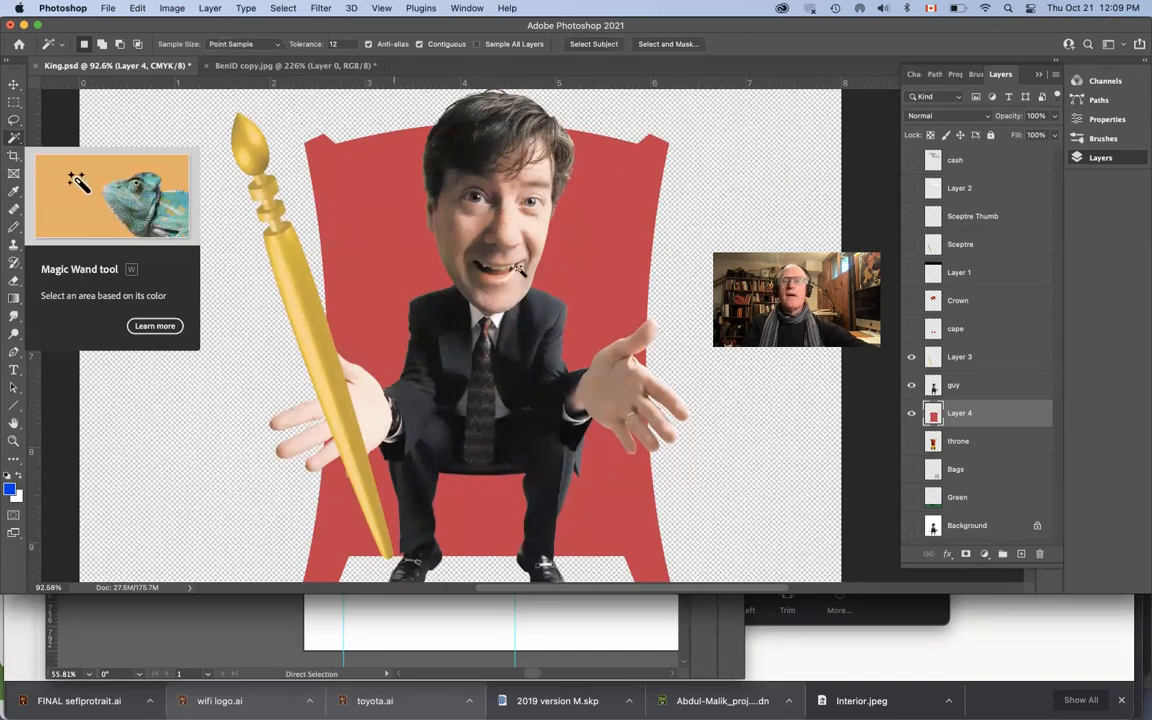
pyautogui.doubleClick(959, 409)
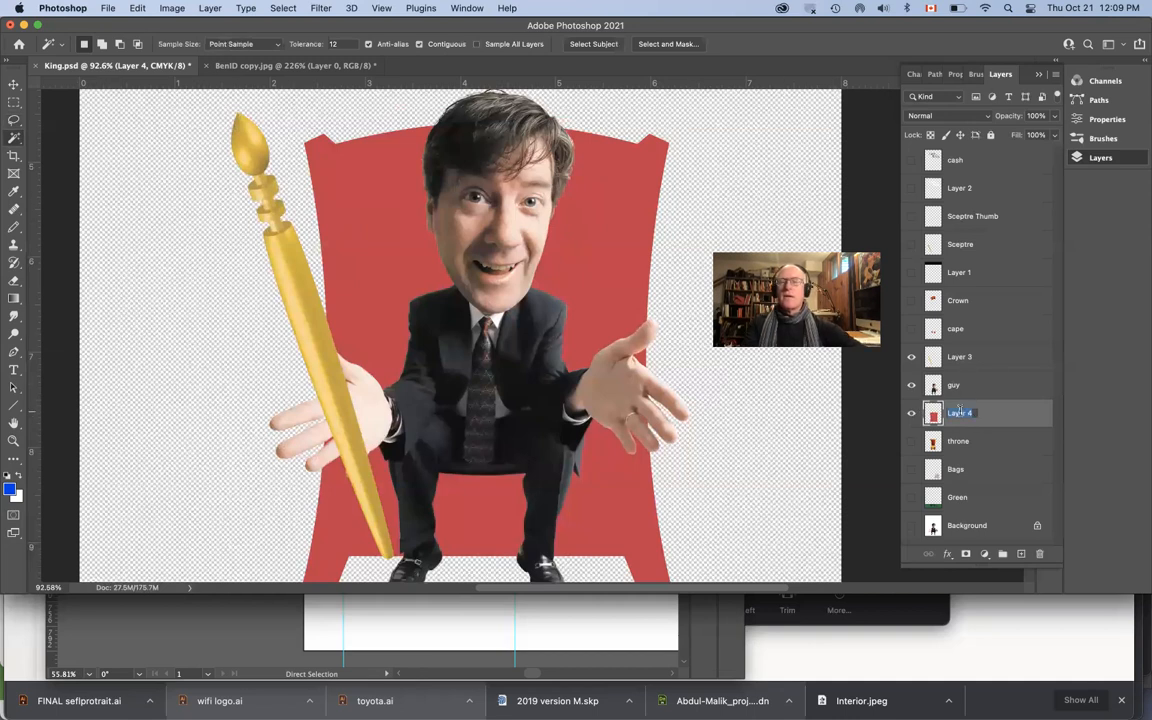
pyautogui.write('Th')
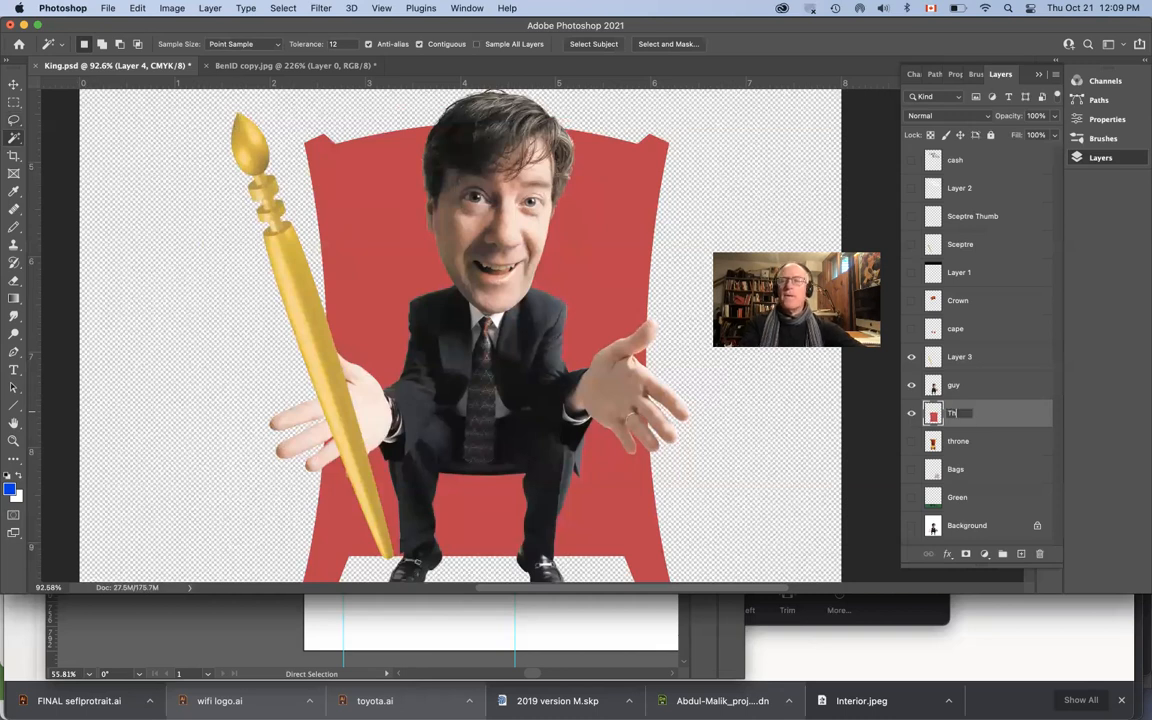
pyautogui.write('rone')
pyautogui.press('Return')
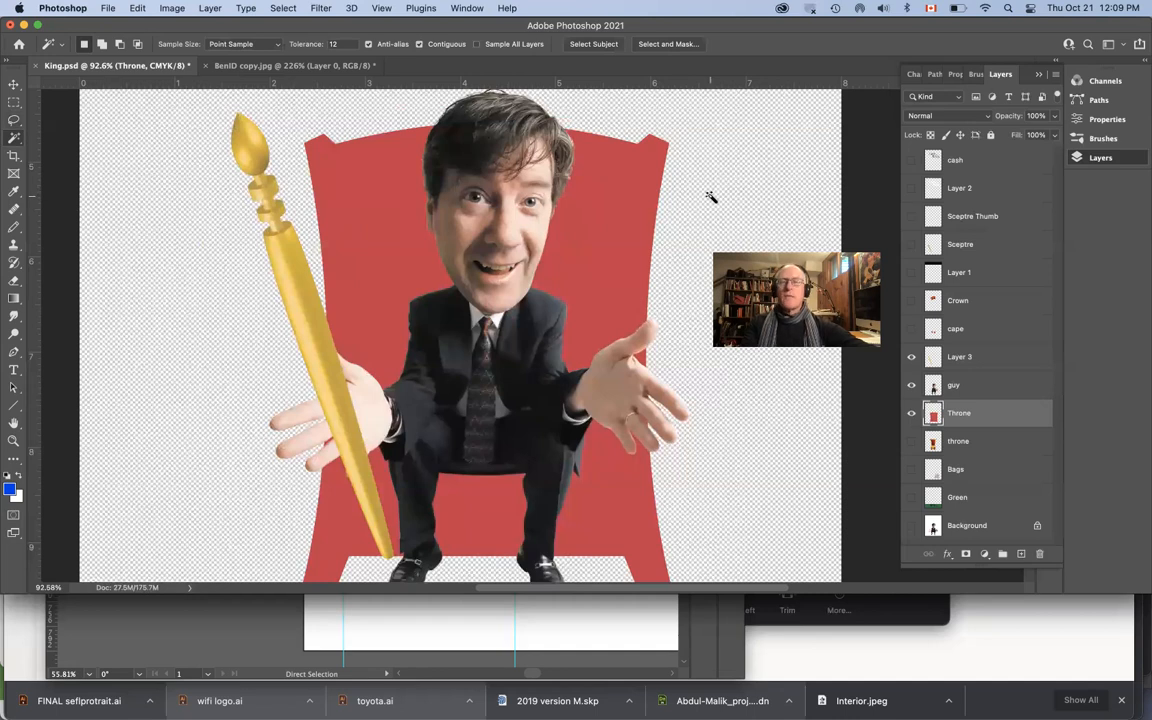
# Select the red throne shape with the Magic Wand and clear the selection again
pyautogui.click(597, 222)
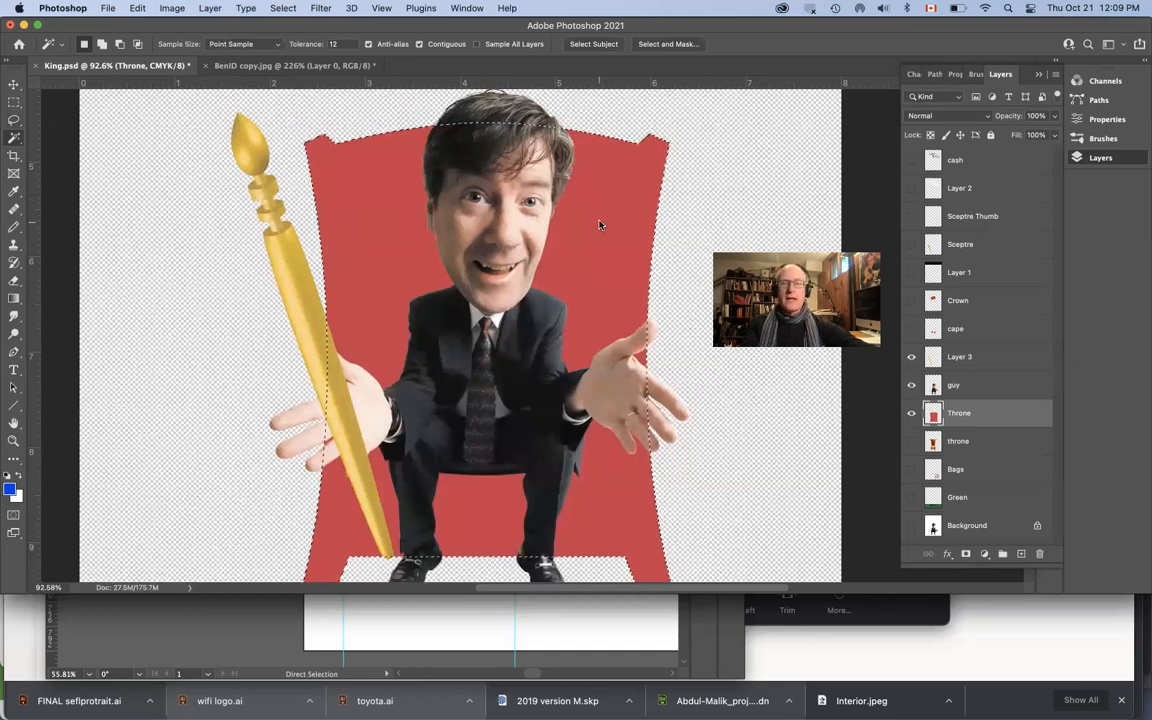
pyautogui.press('super+d')
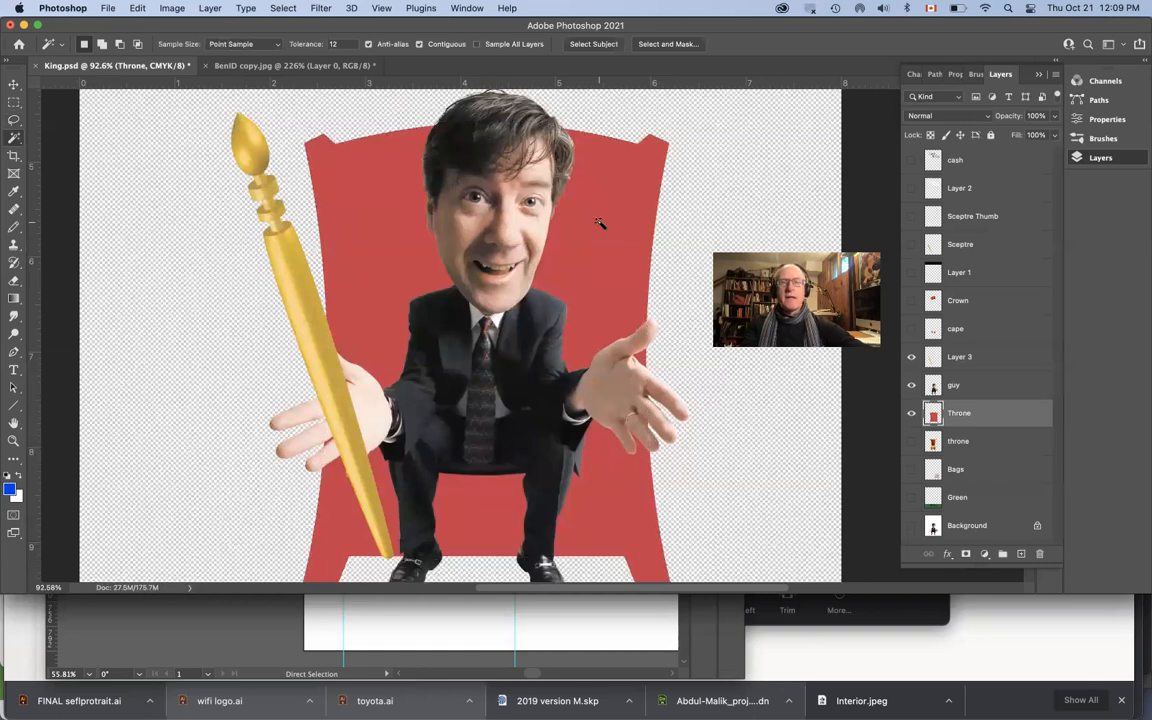
# On the guy layer, sample the man with the Magic Wand and select the transparent area surrounding him
pyautogui.click(981, 389)
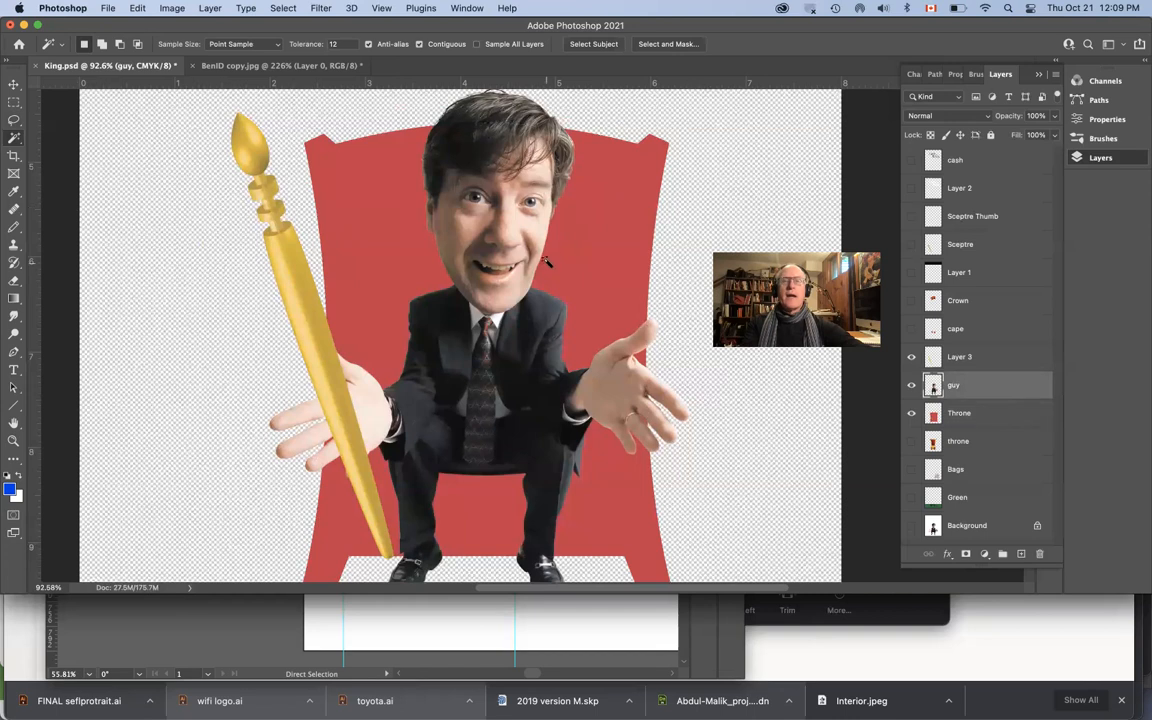
pyautogui.click(532, 226)
pyautogui.click(540, 330)
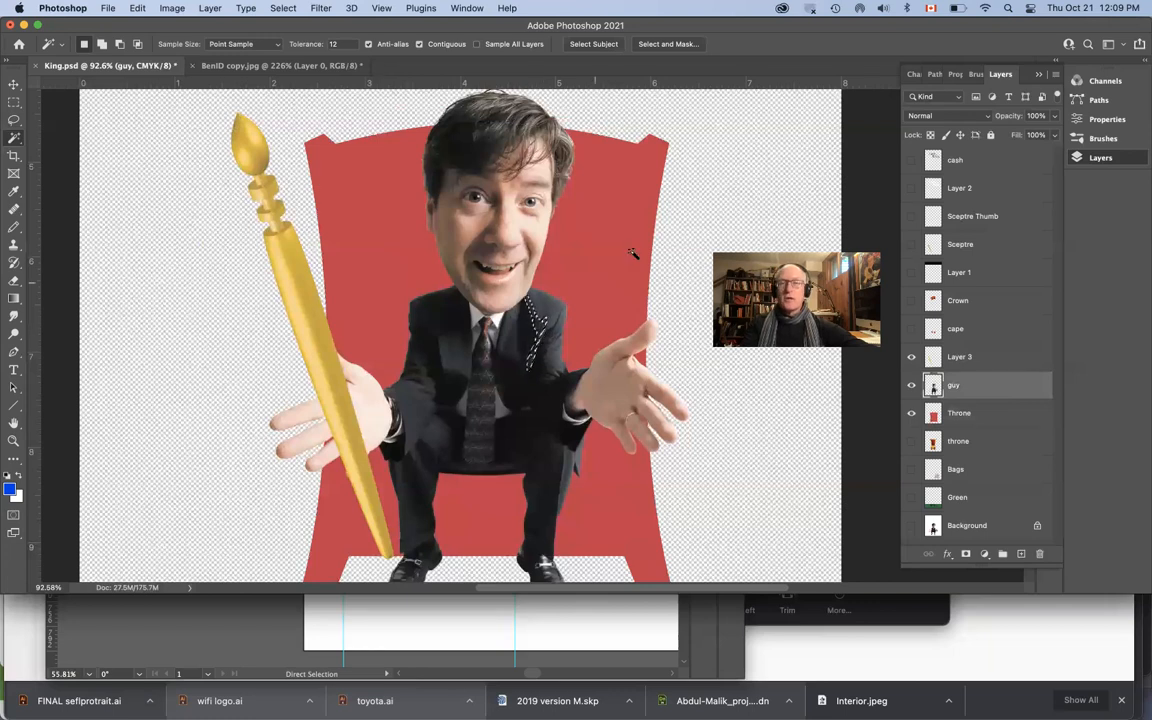
pyautogui.click(720, 196)
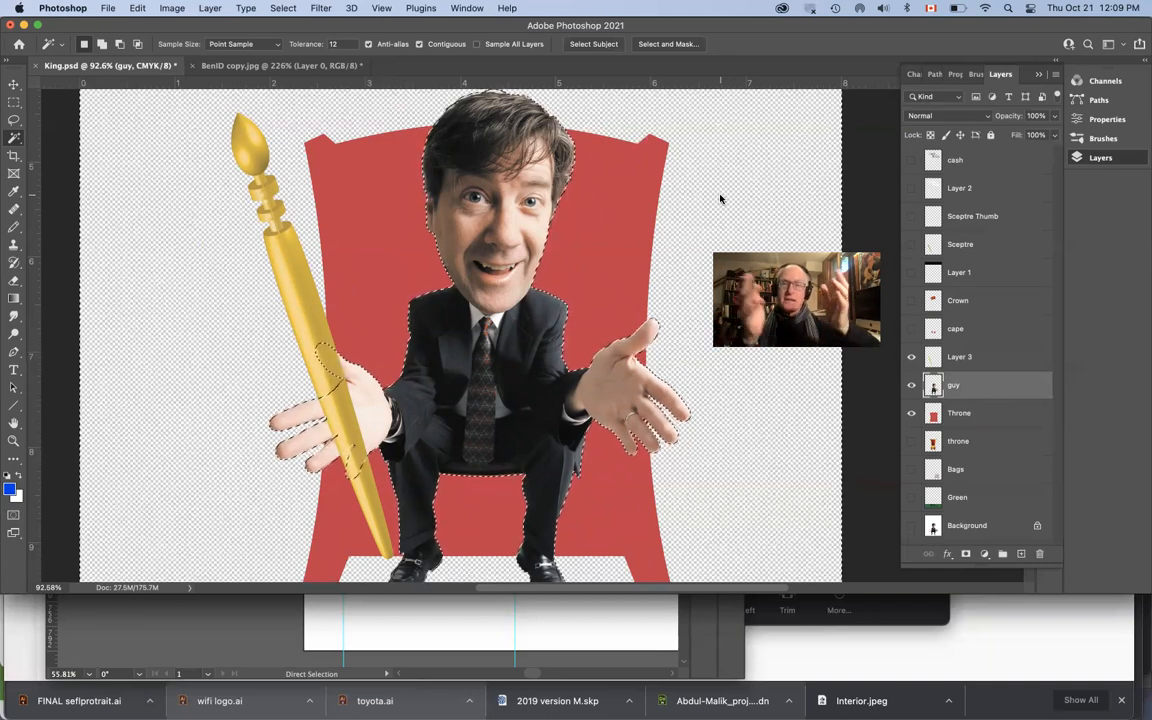
# Invert the selection so it covers the man, and activate the Brush tool with its size increased to 60
pyautogui.click(283, 8)
pyautogui.click(295, 63)
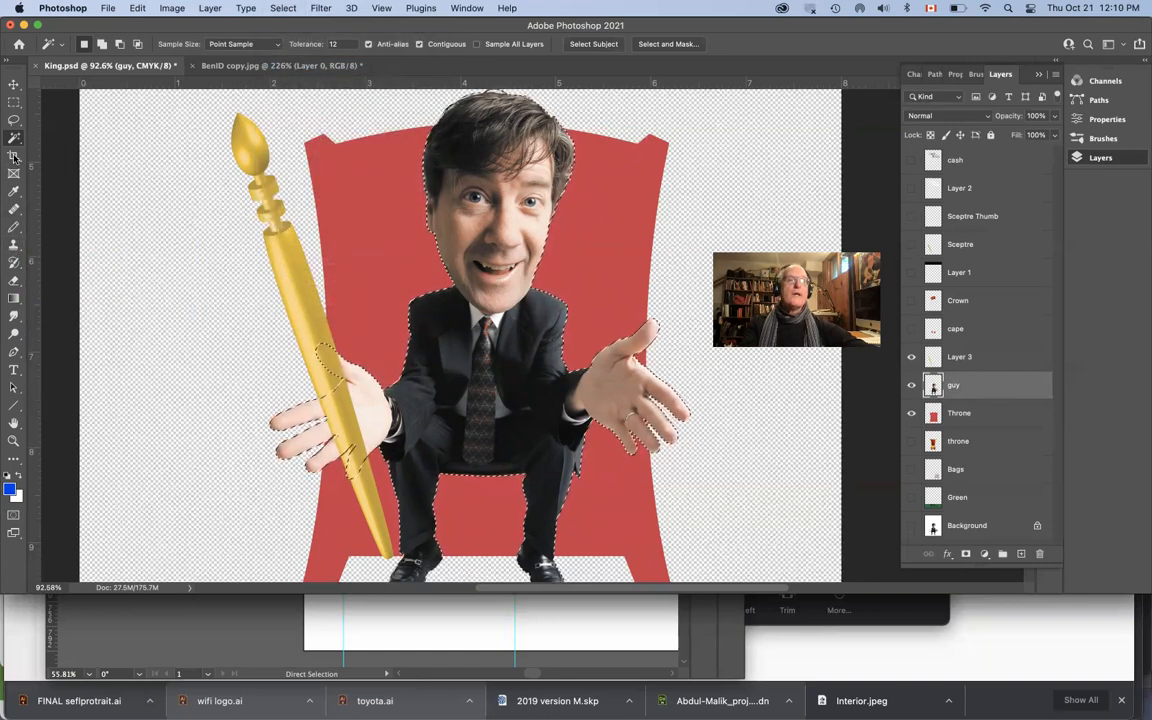
pyautogui.click(15, 229)
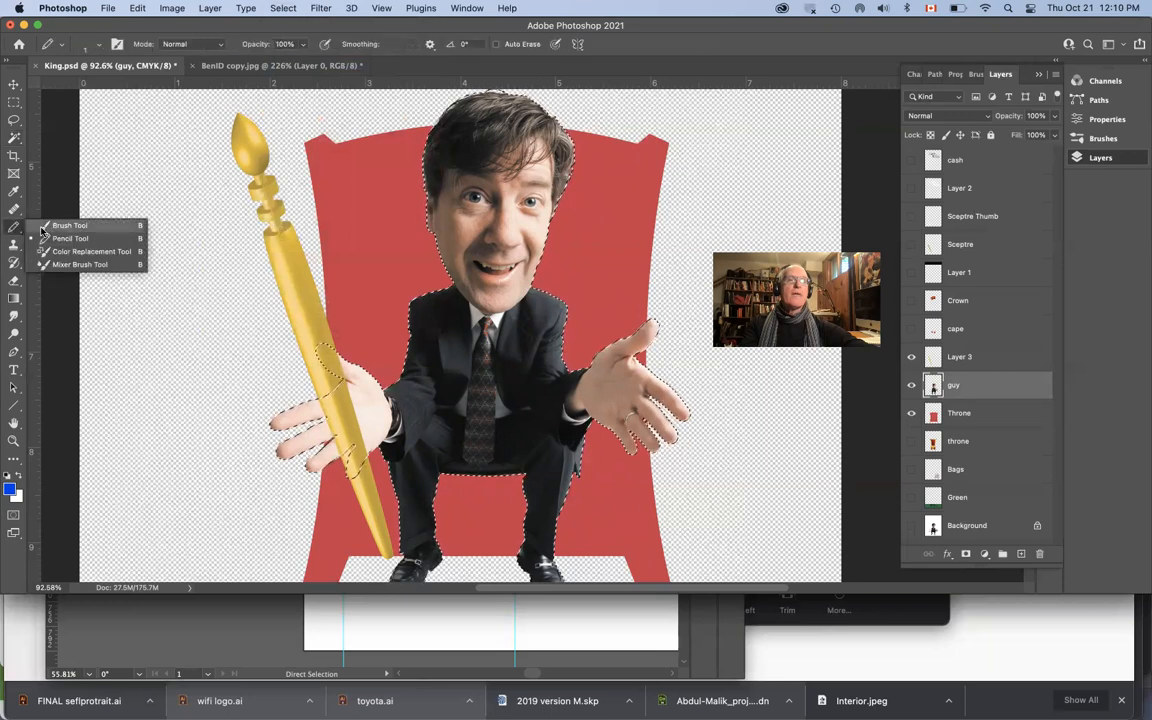
pyautogui.click(72, 226)
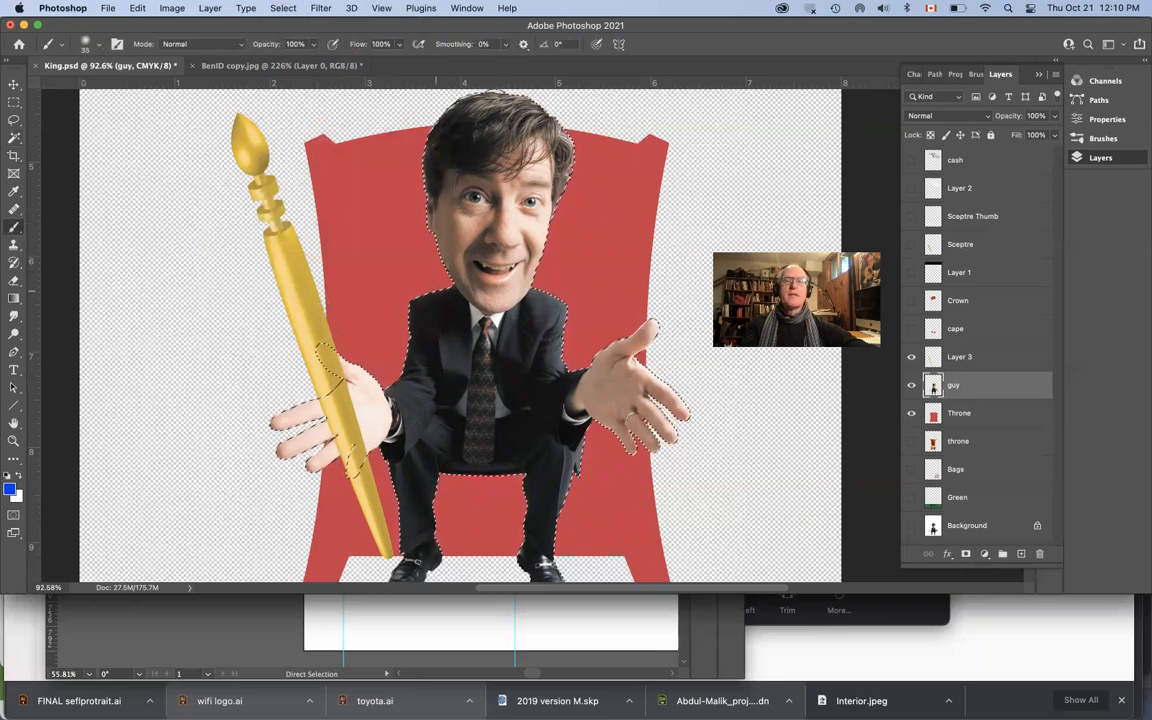
pyautogui.press(']')
pyautogui.press(']')
pyautogui.press(']')
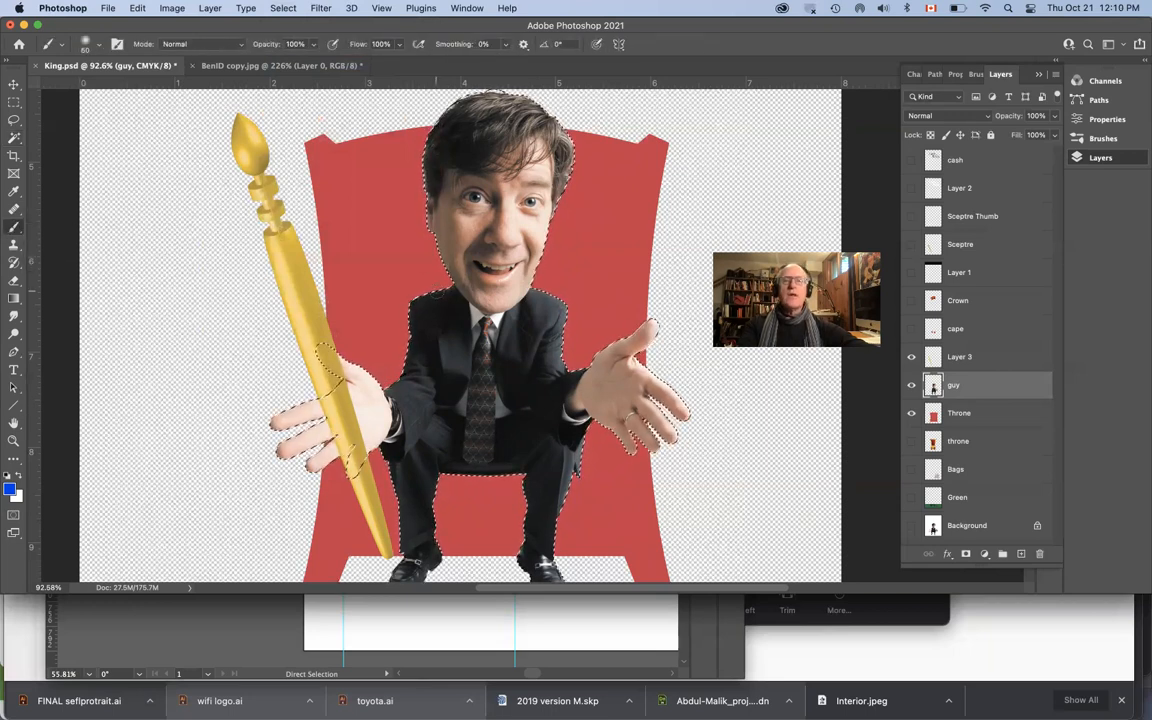
# Clear the selection and select the red throne shape on the Throne layer with the Magic Wand
pyautogui.hotkey('ctrl', 'd')
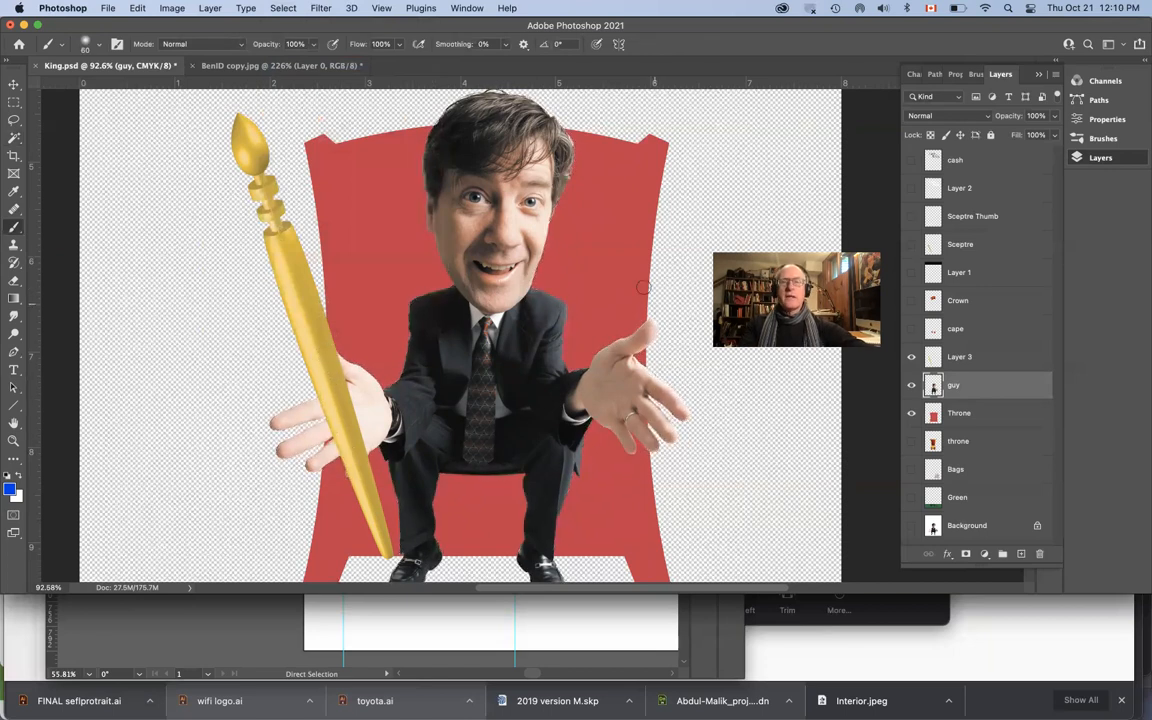
pyautogui.click(989, 425)
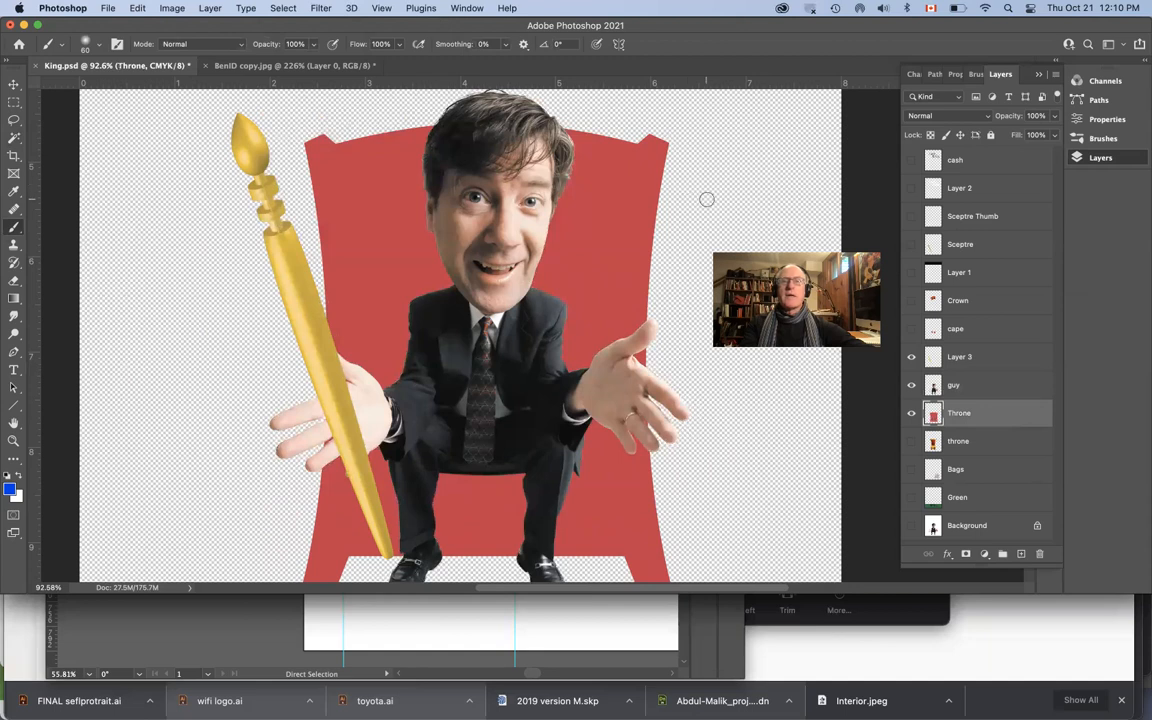
pyautogui.click(16, 140)
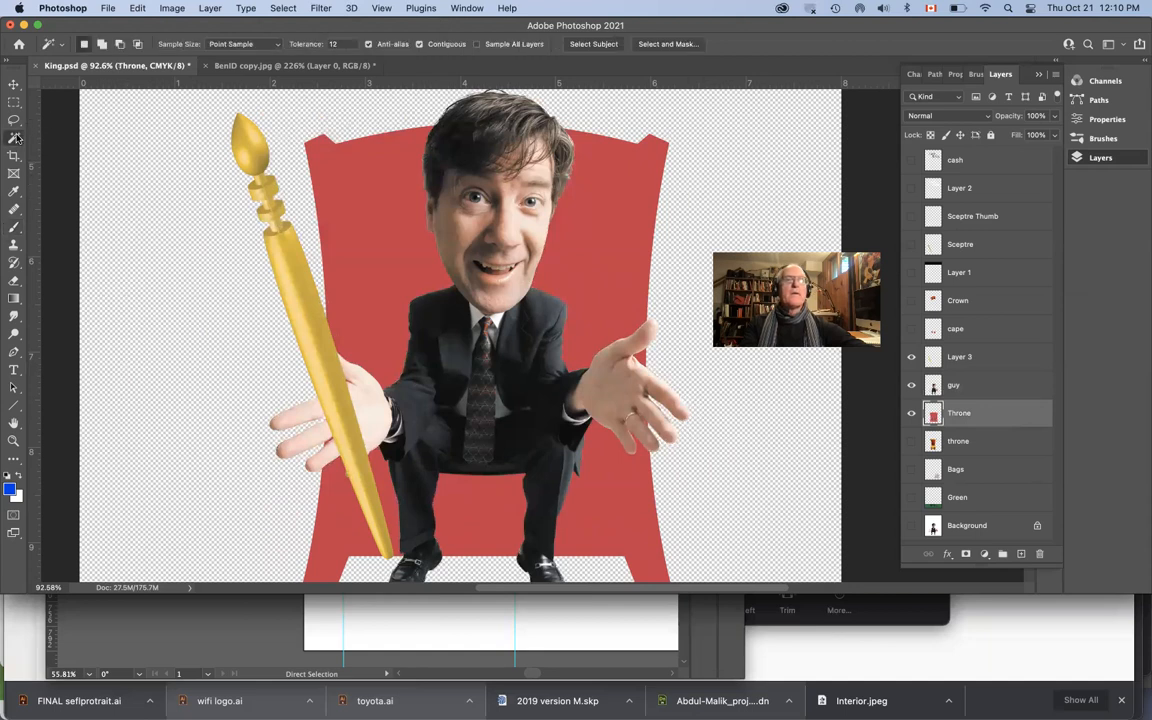
pyautogui.click(369, 236)
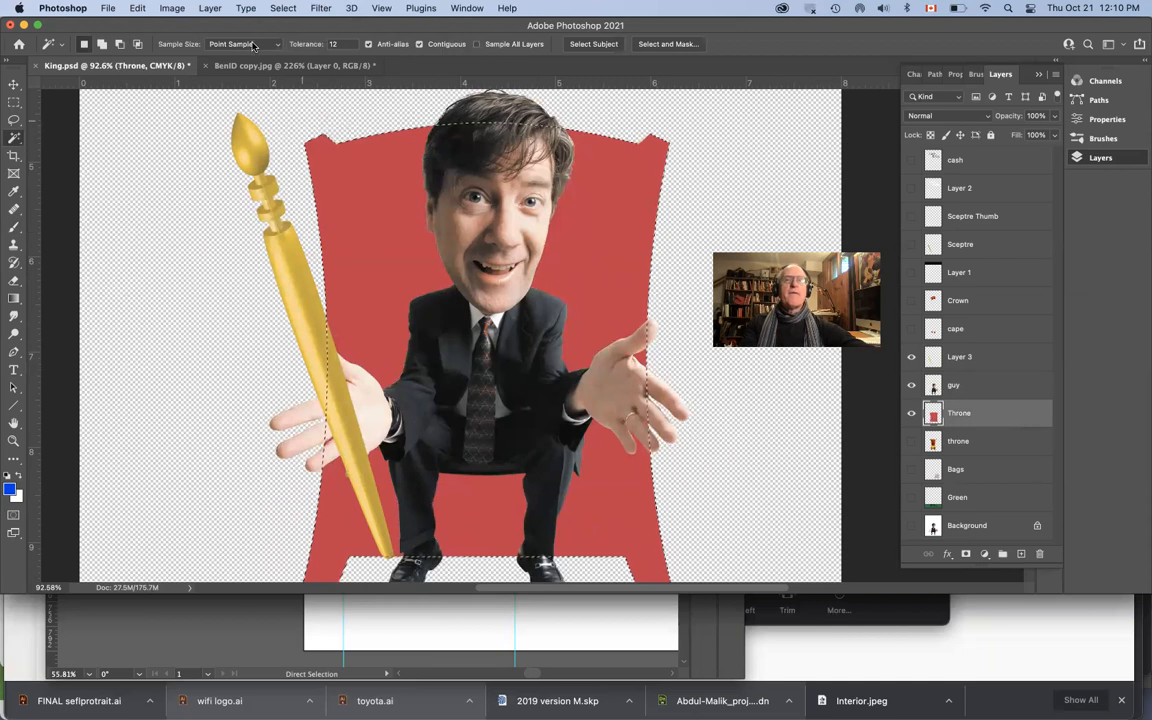
# Contract the throne selection by 20 pixels
pyautogui.click(283, 8)
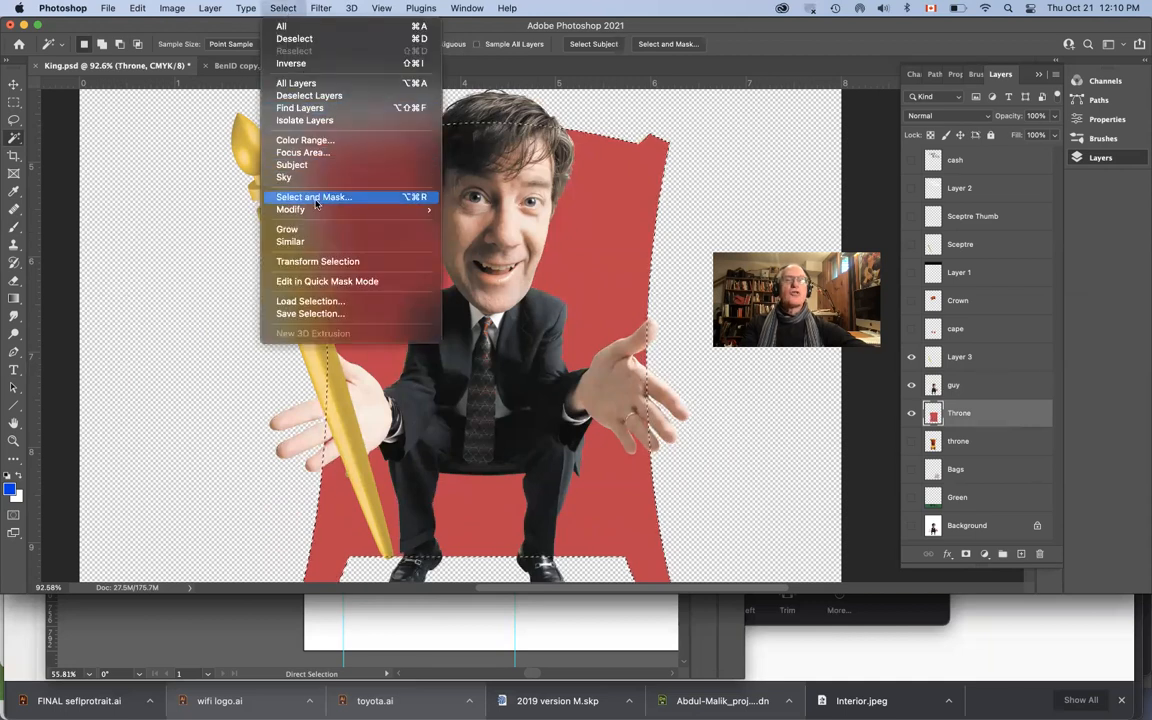
pyautogui.moveTo(285, 209)
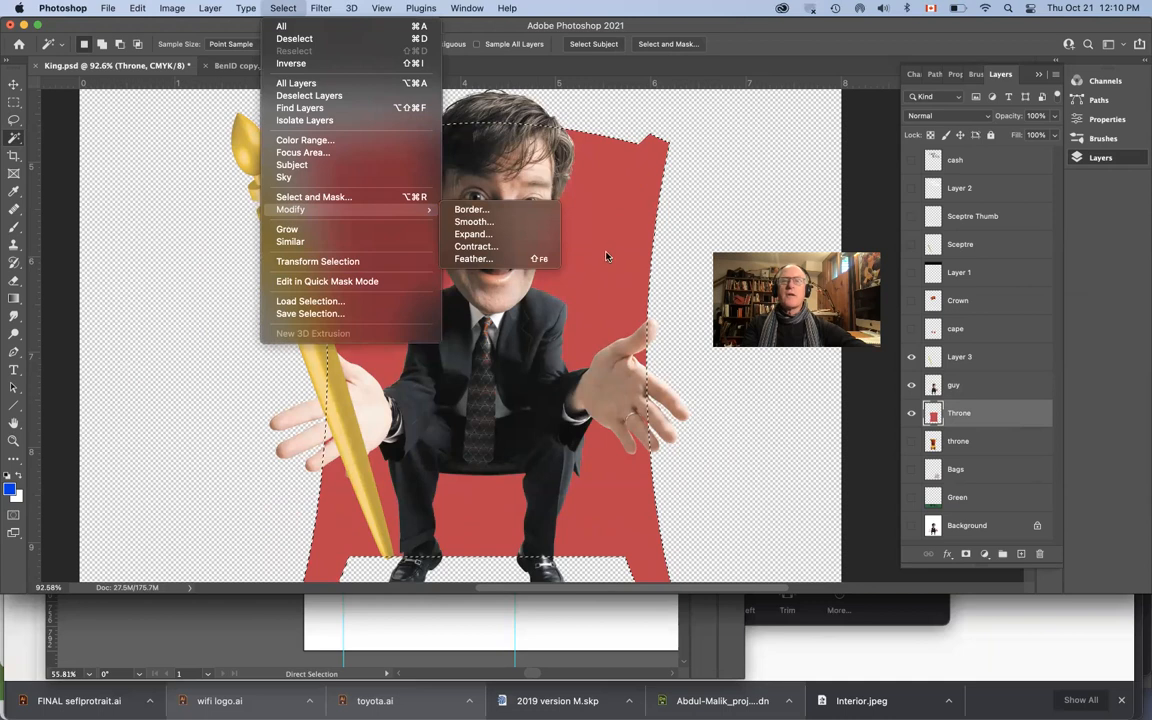
pyautogui.click(490, 247)
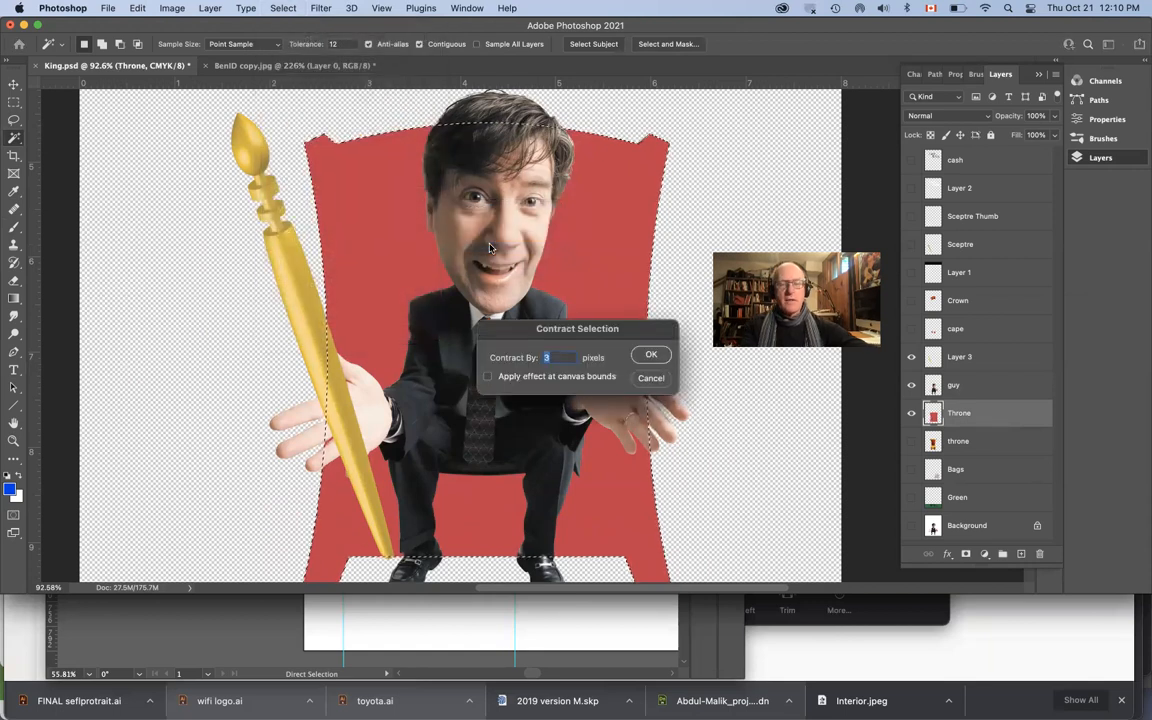
pyautogui.write('20')
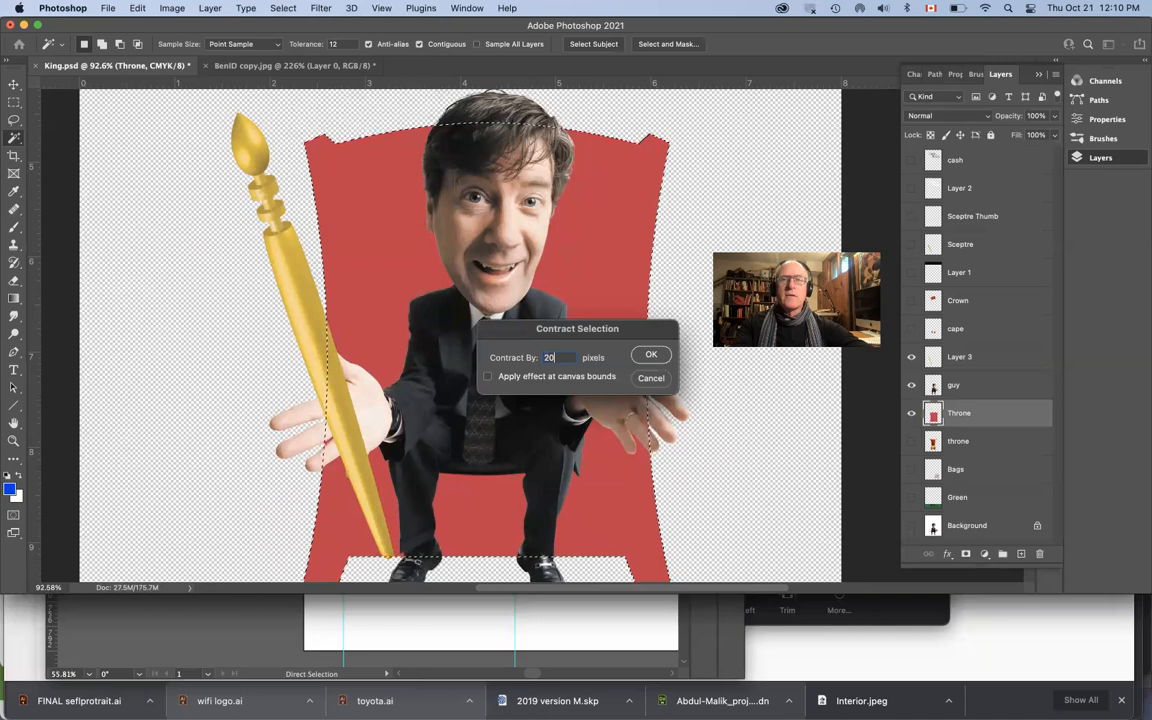
pyautogui.click(652, 354)
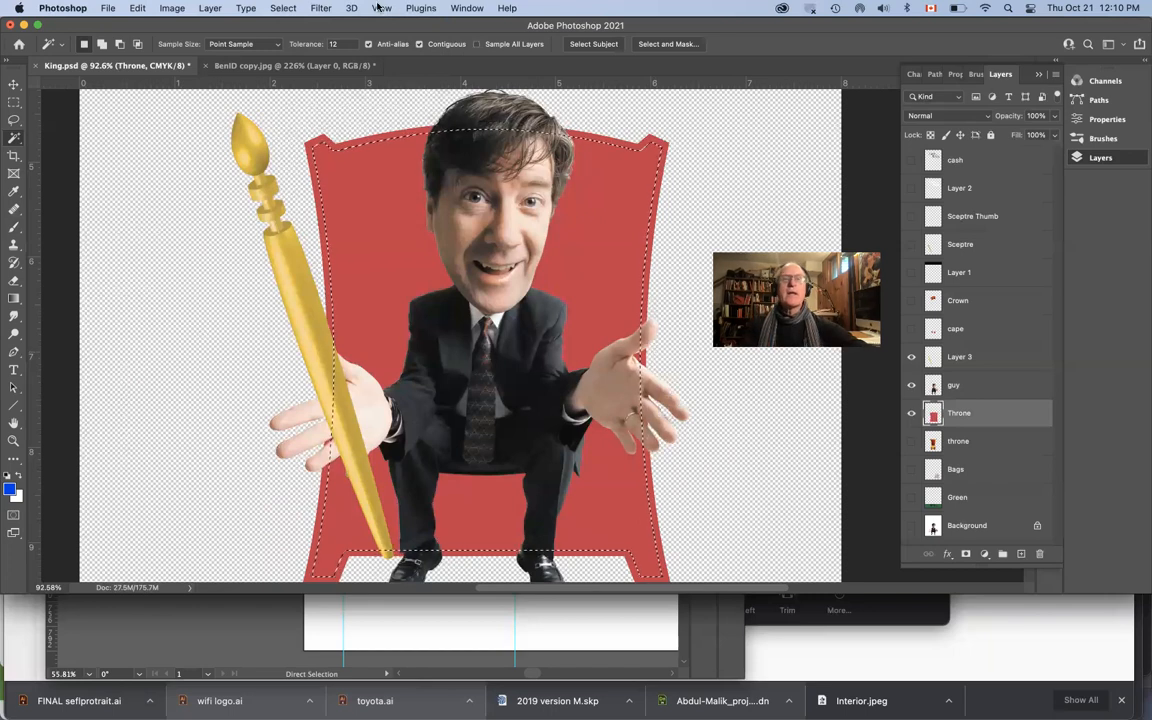
# Contract the throne selection a second time so it covers only the inner area and leaves out the legs
pyautogui.click(284, 8)
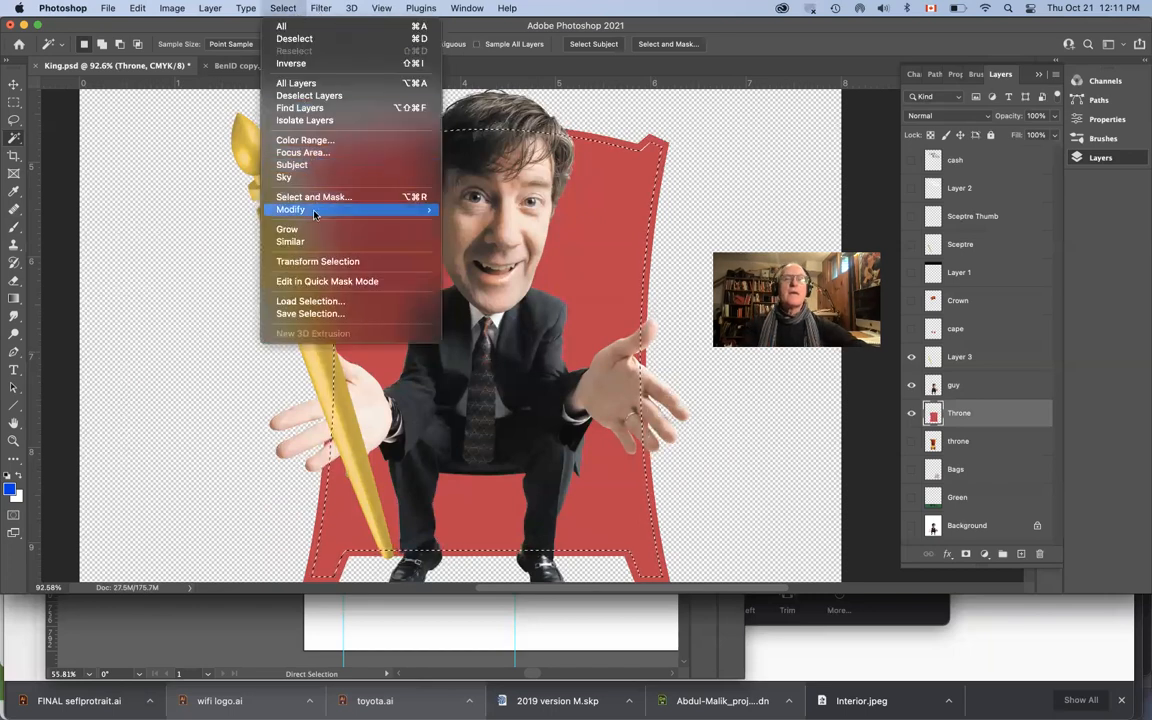
pyautogui.moveTo(342, 211)
pyautogui.click(485, 246)
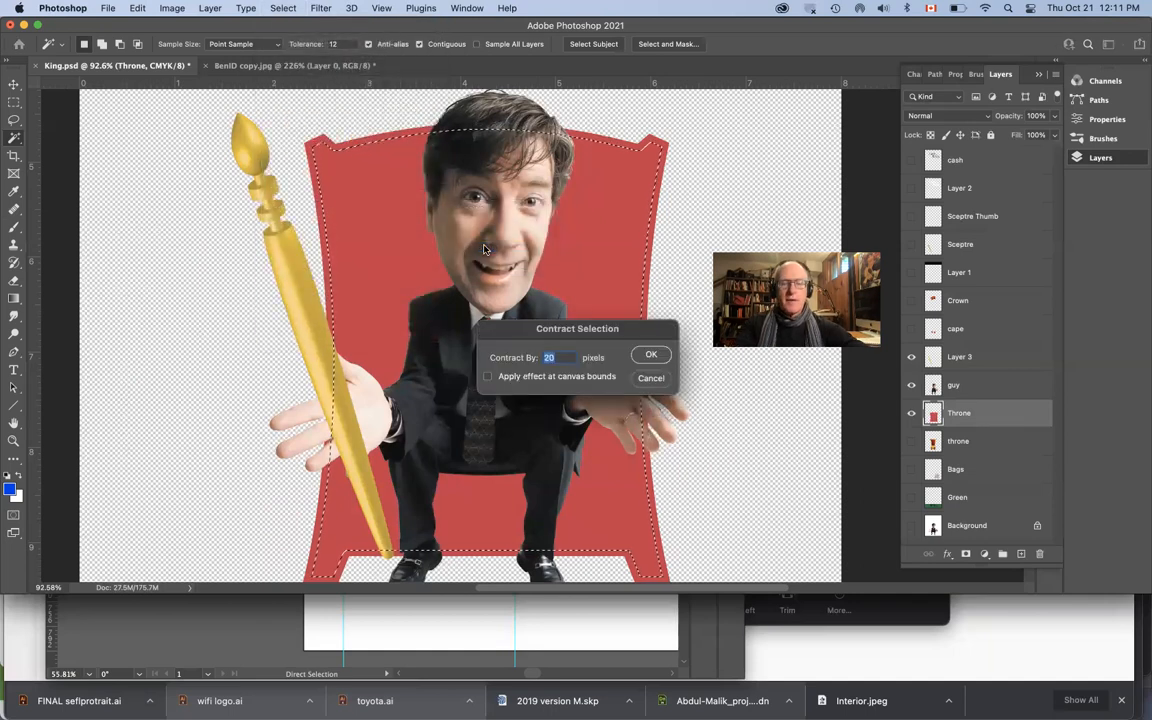
pyautogui.press('Return')
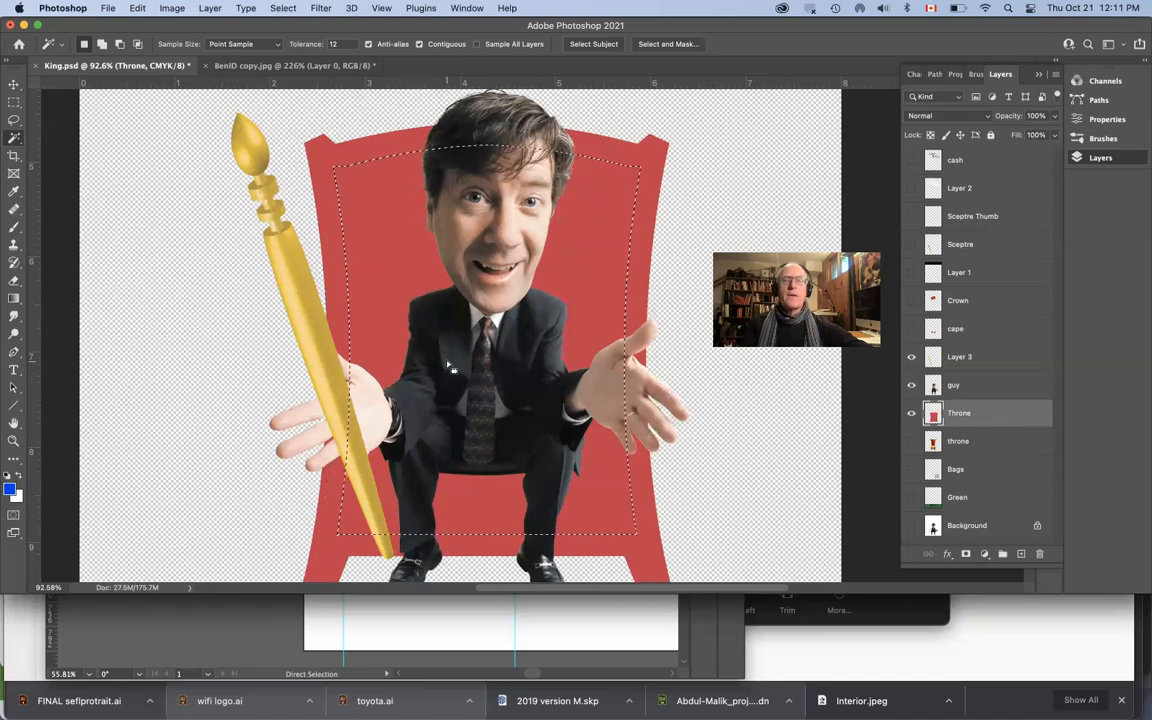
# Subtract the lower part of the throne selection with the Rectangular Marquee, keeping only the backrest above the man's lap
pyautogui.click(14, 103)
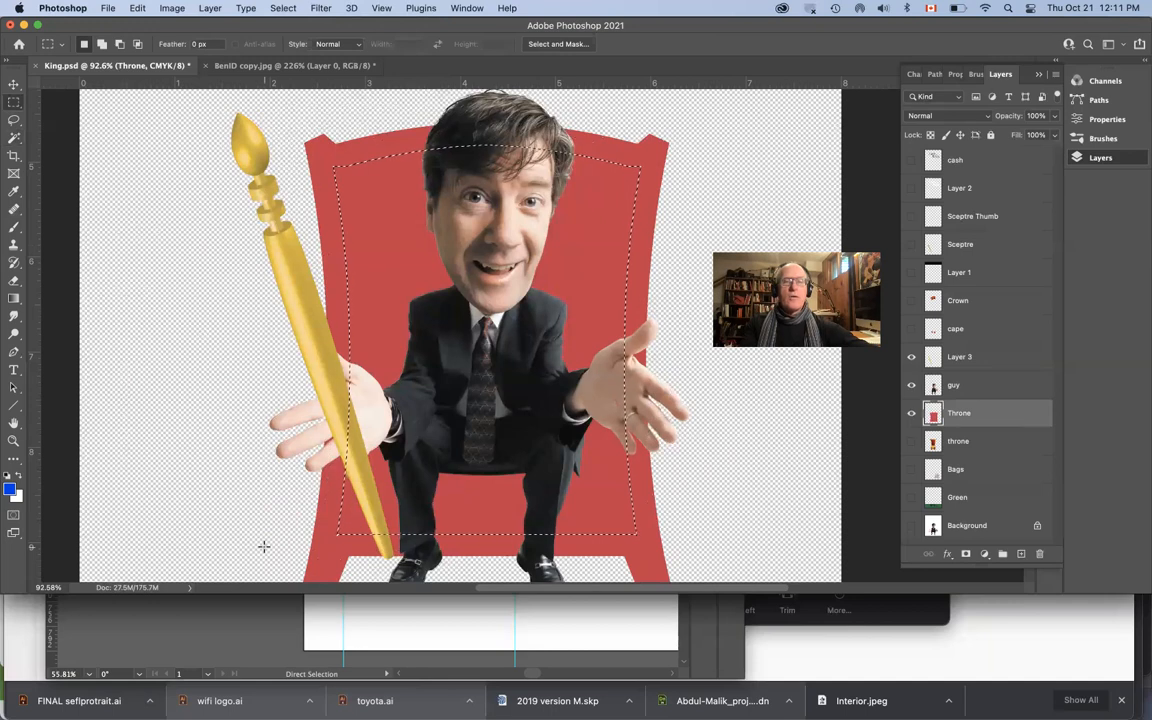
pyautogui.press('alt')
pyautogui.press('alt')
pyautogui.press('alt')
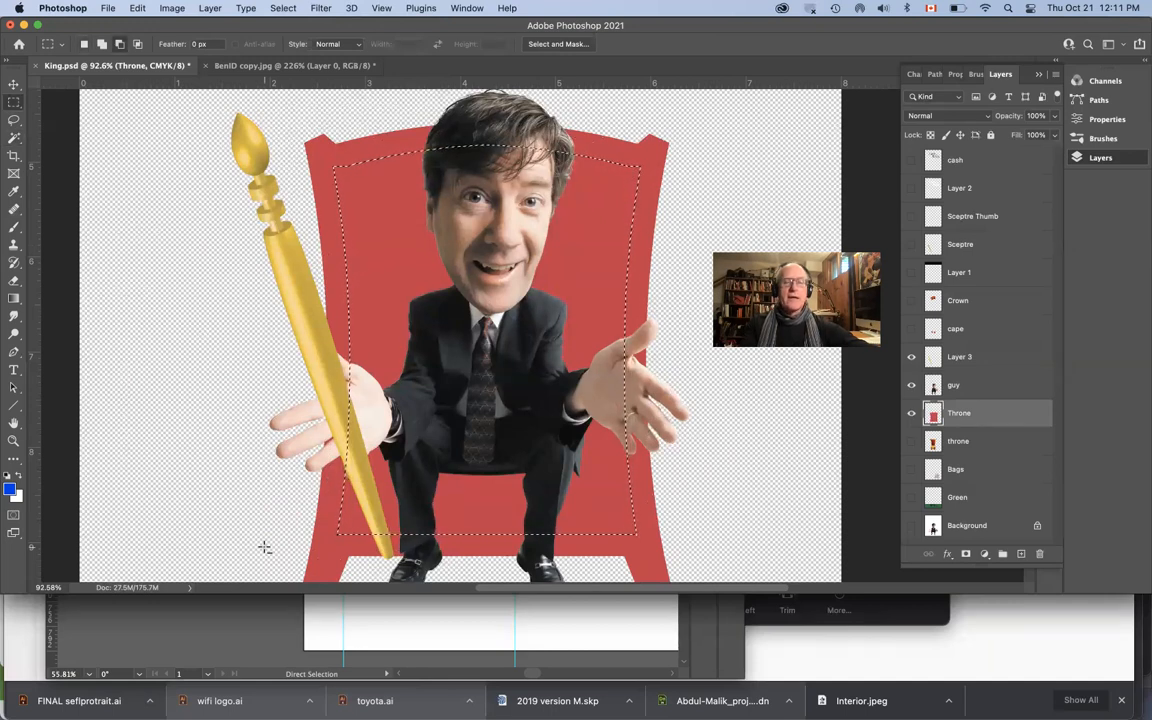
pyautogui.press('alt')
pyautogui.moveTo(264, 547); pyautogui.dragTo(705, 421)
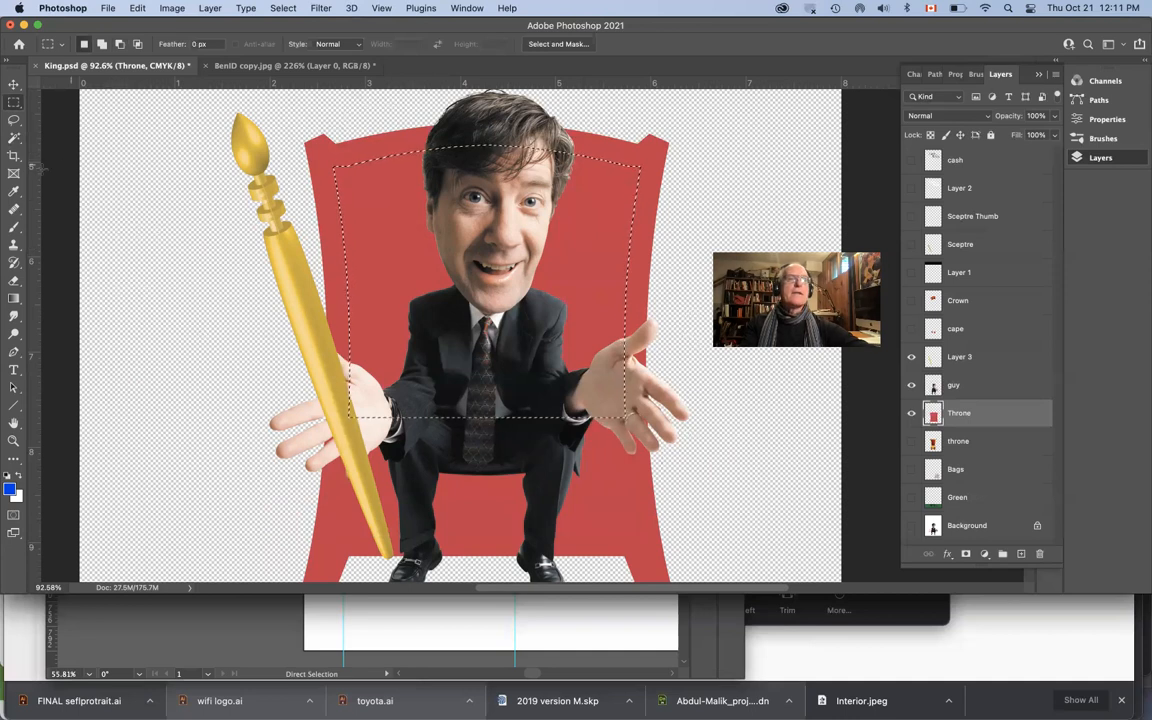
# Fill the selected backrest area on the Throne layer with the gold colour d0ad2d sampled from the sceptre
pyautogui.click(137, 8)
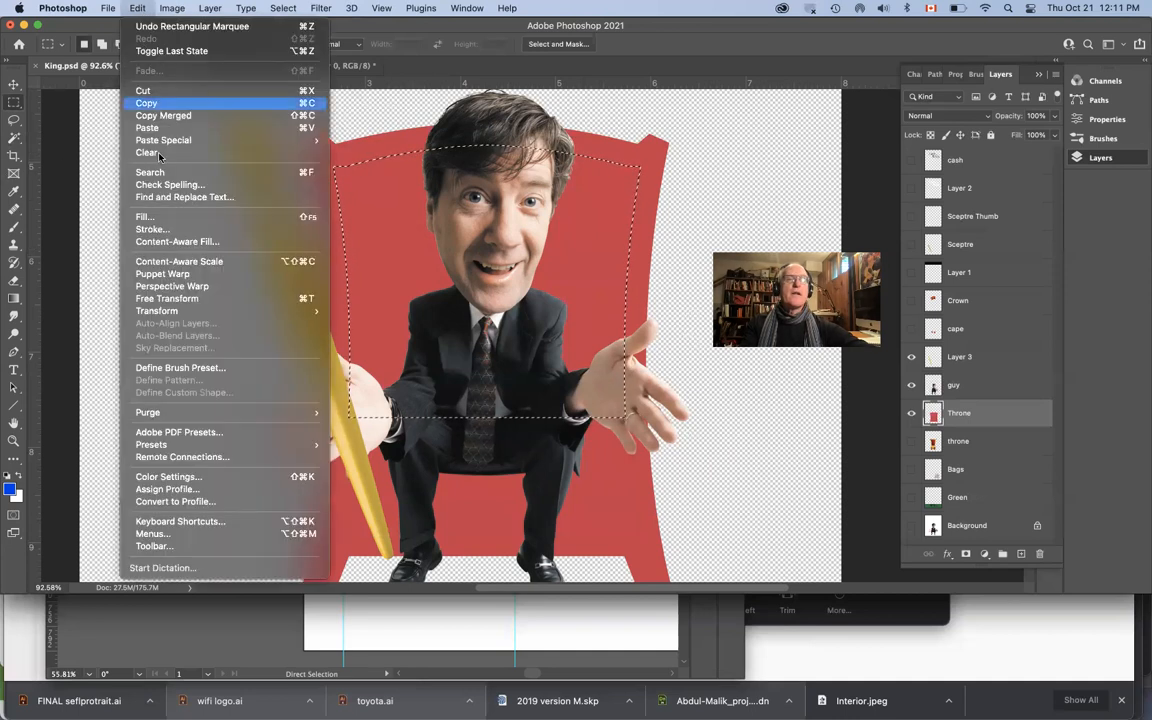
pyautogui.click(145, 216)
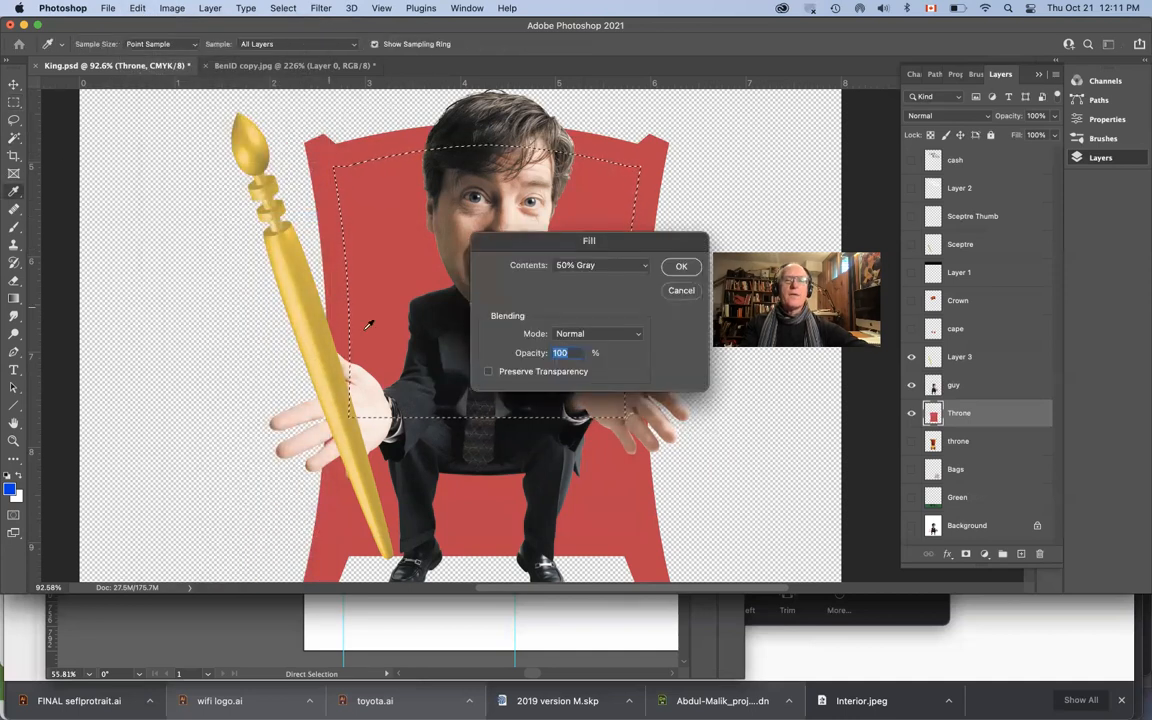
pyautogui.click(300, 268)
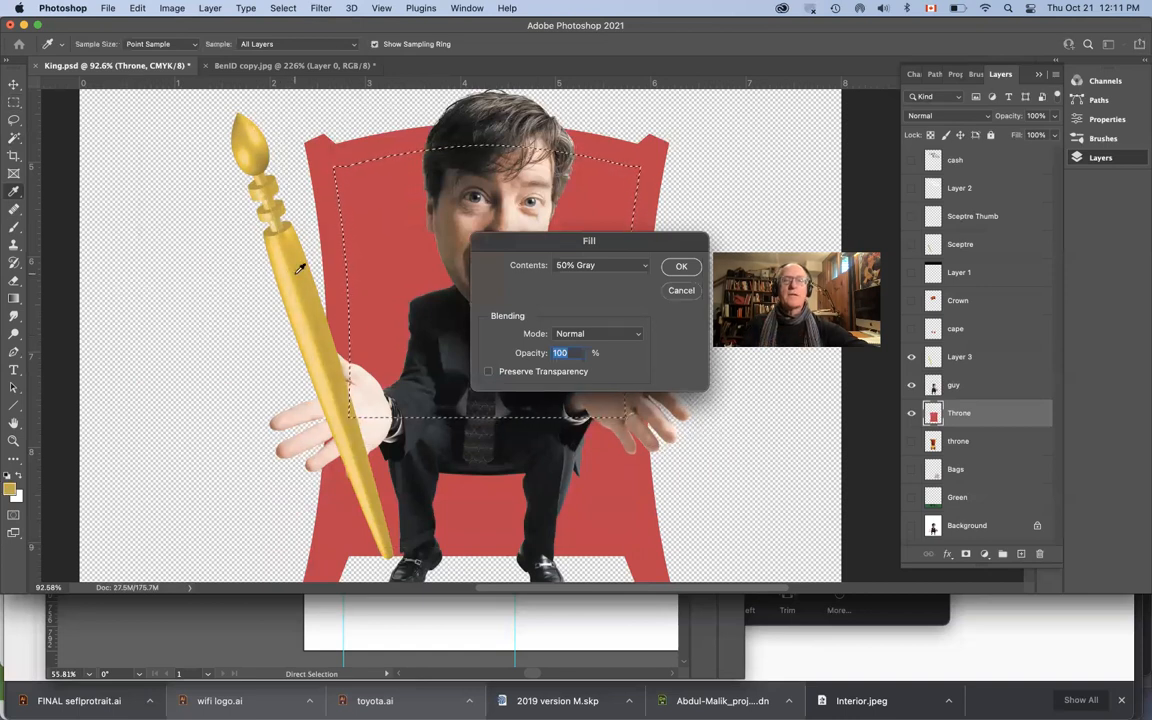
pyautogui.click(616, 268)
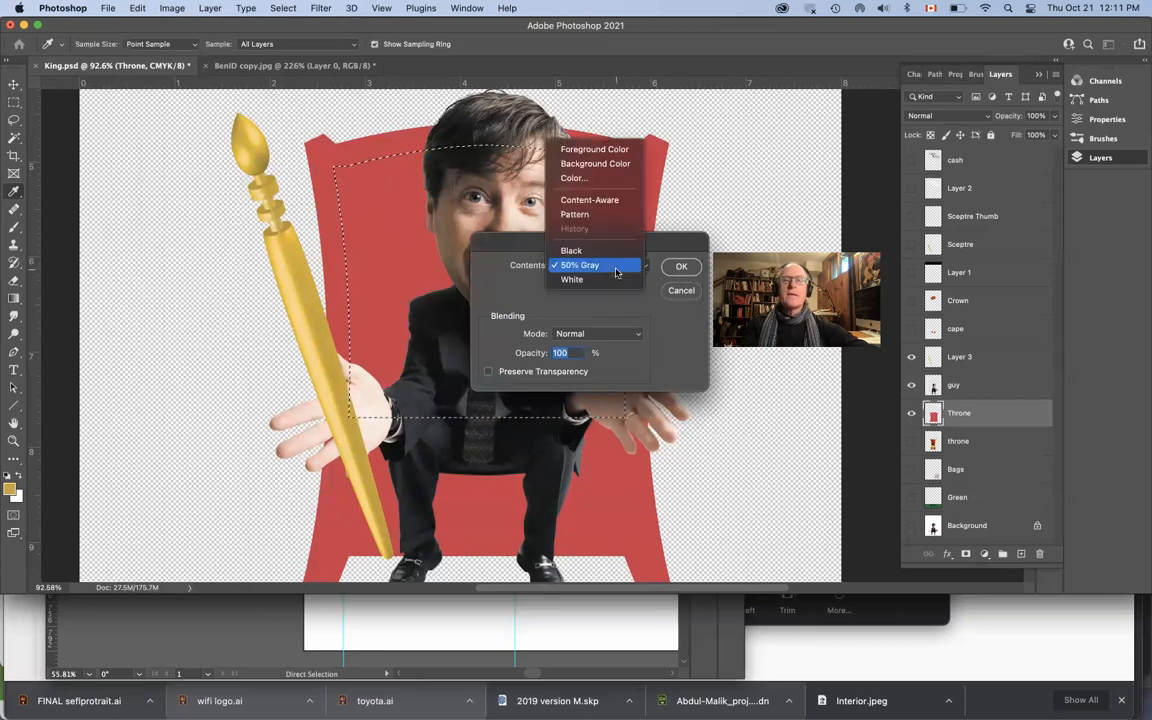
pyautogui.click(574, 178)
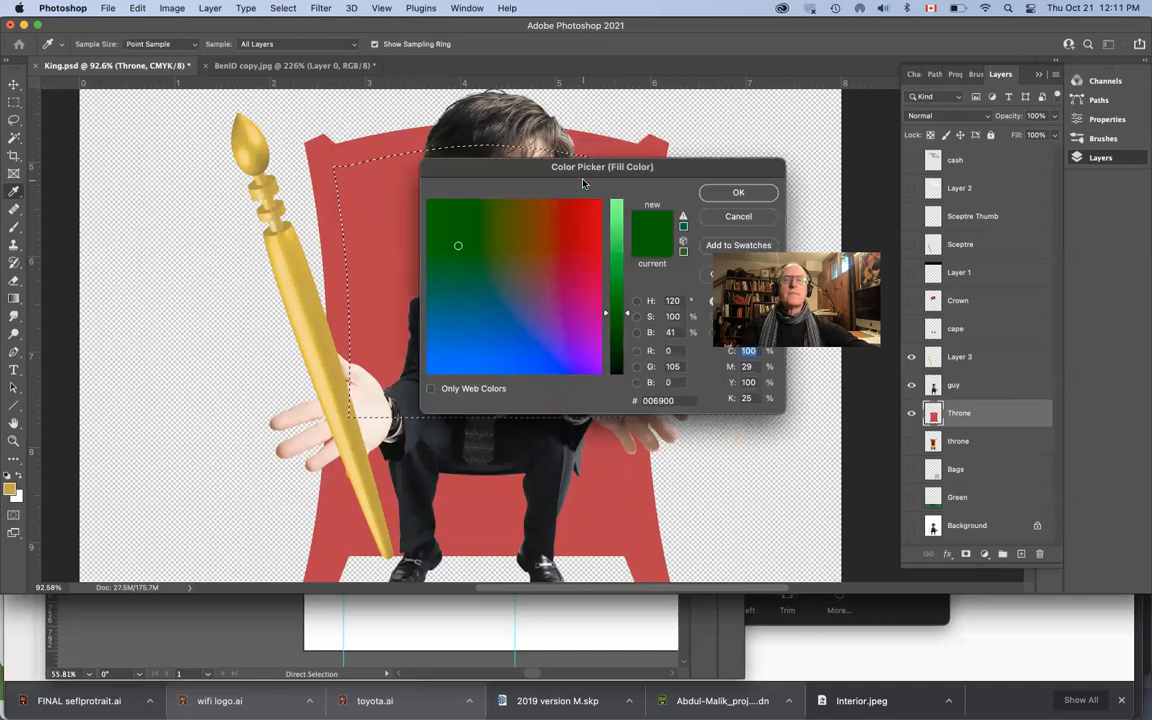
pyautogui.click(303, 270)
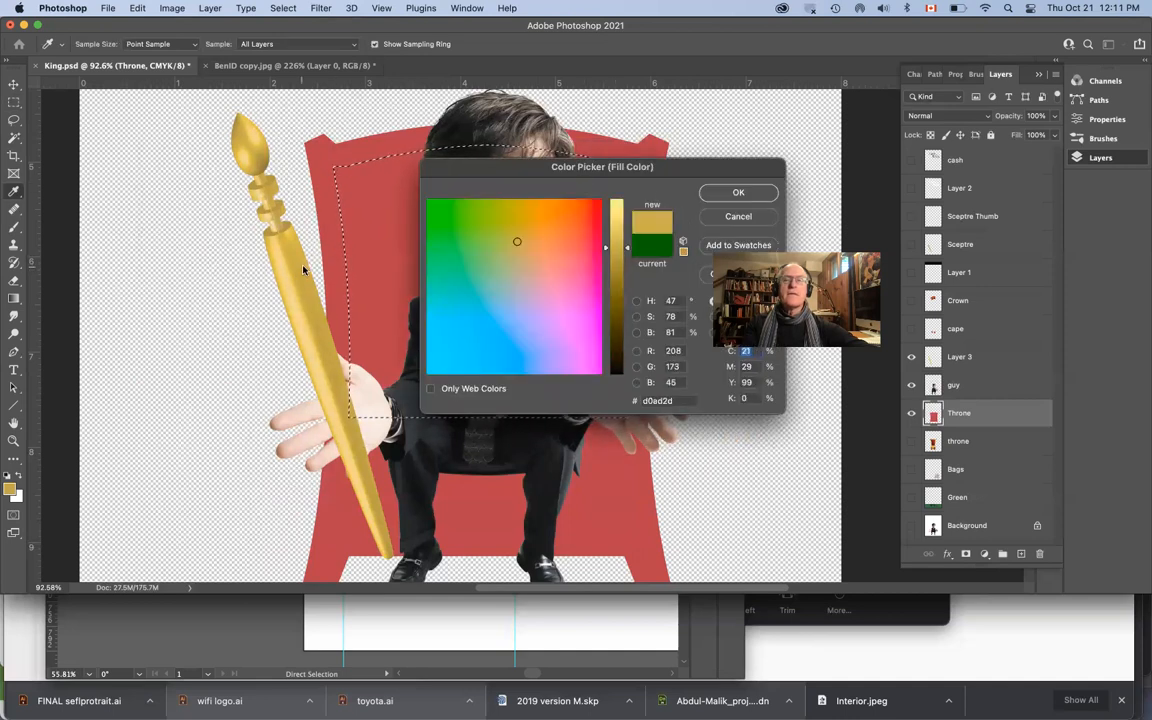
pyautogui.click(738, 192)
pyautogui.click(684, 266)
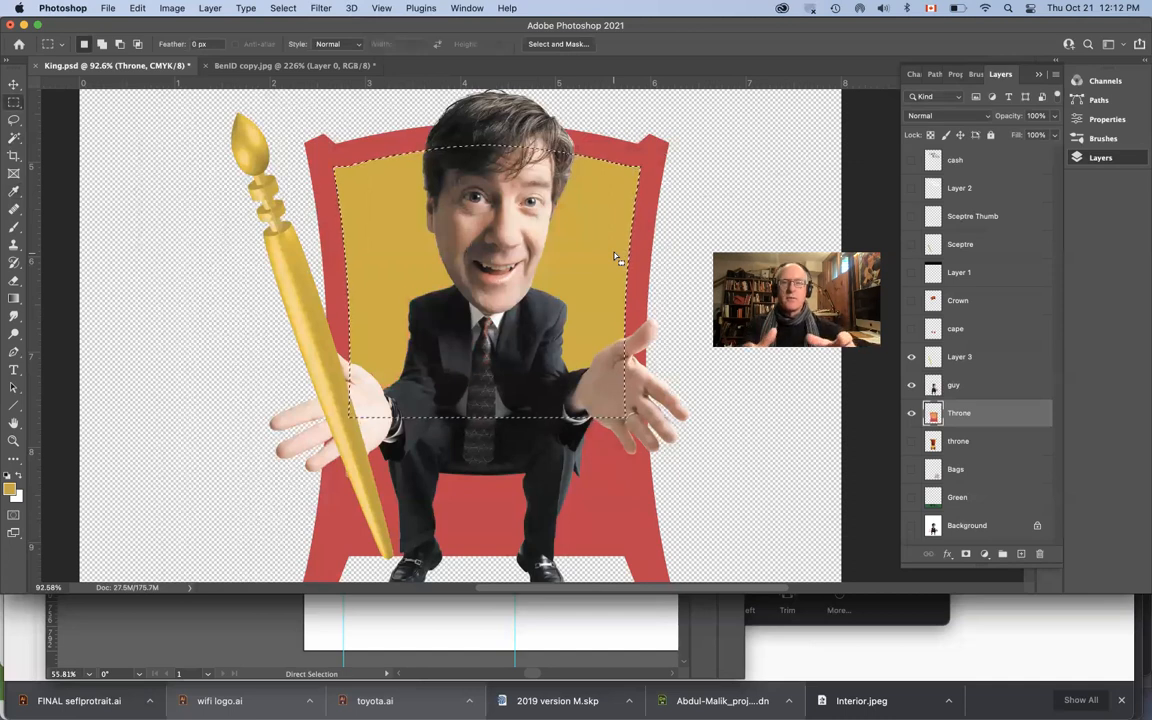
# Switch to the Brush tool and darken the gold foreground colour to brown 695200
pyautogui.click(12, 232)
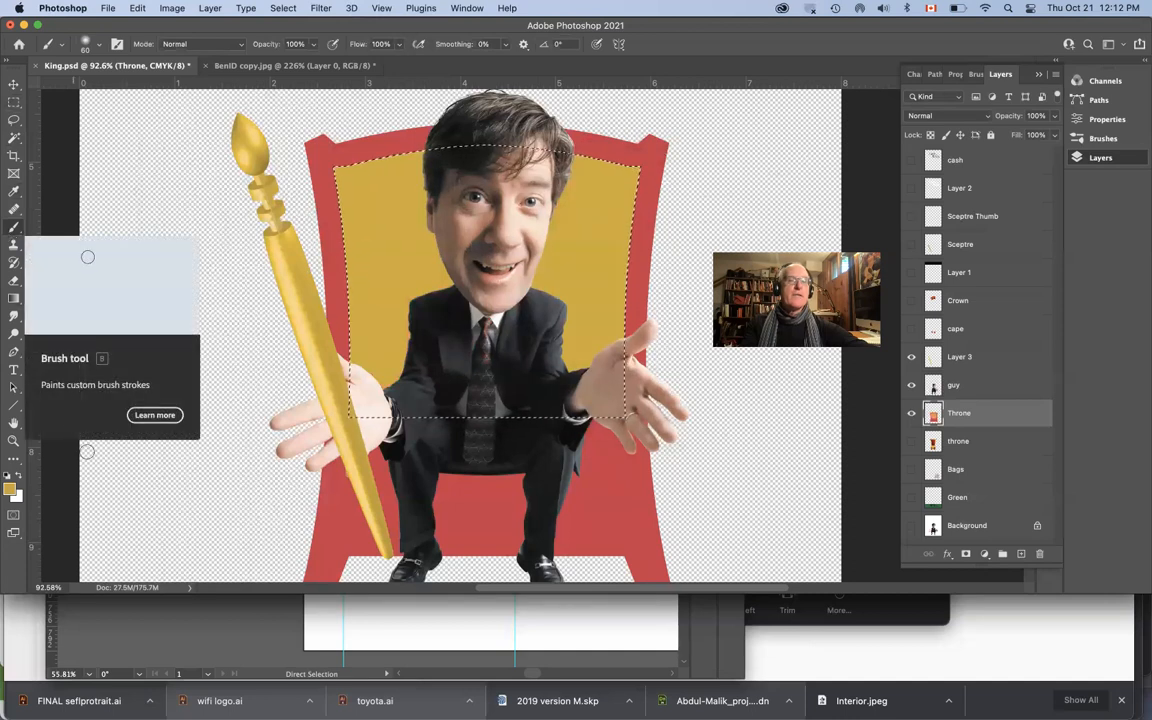
pyautogui.click(10, 490)
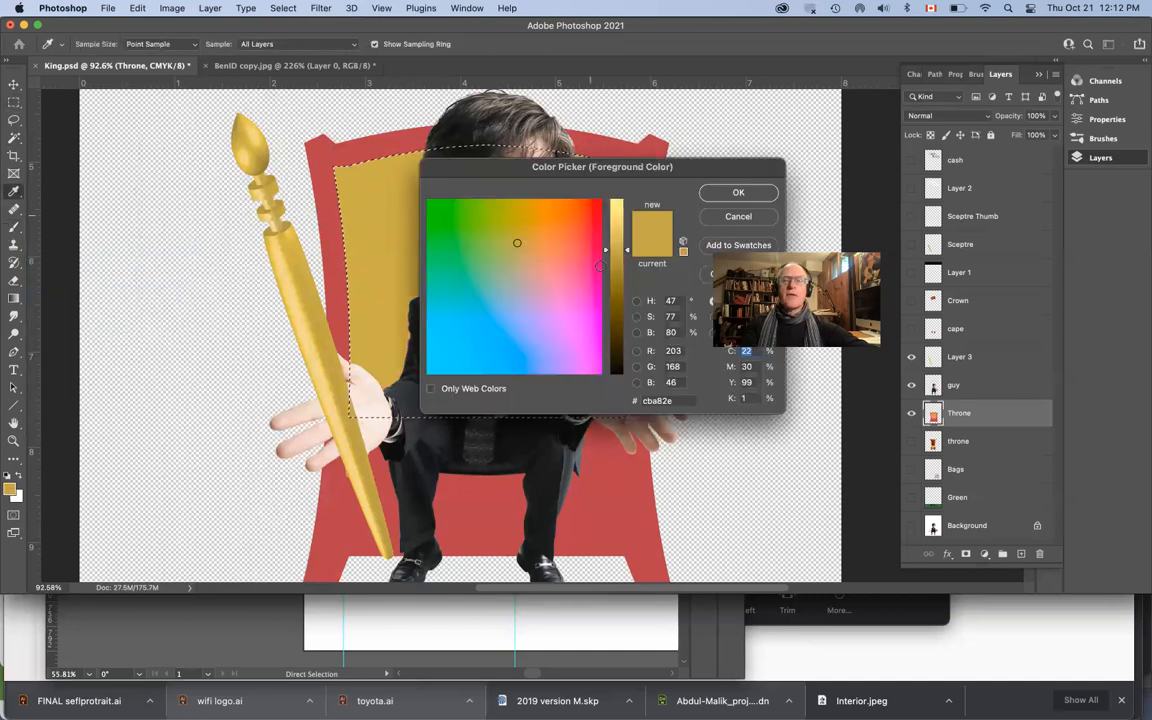
pyautogui.click(616, 312)
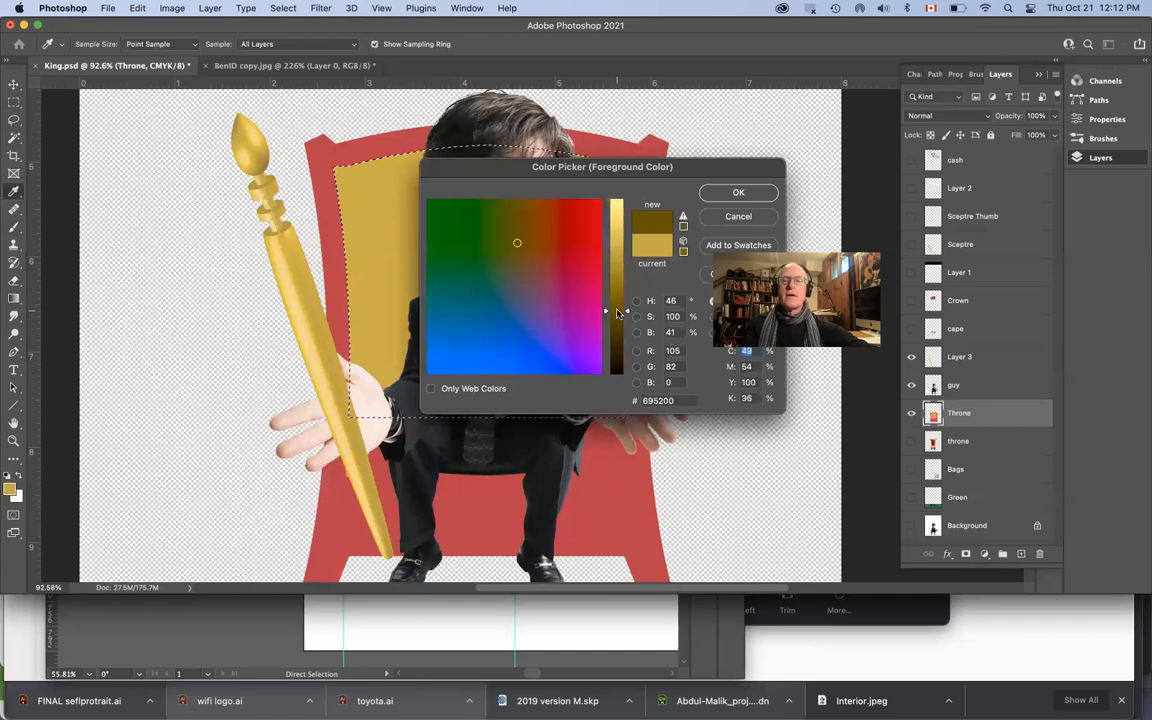
pyautogui.click(738, 193)
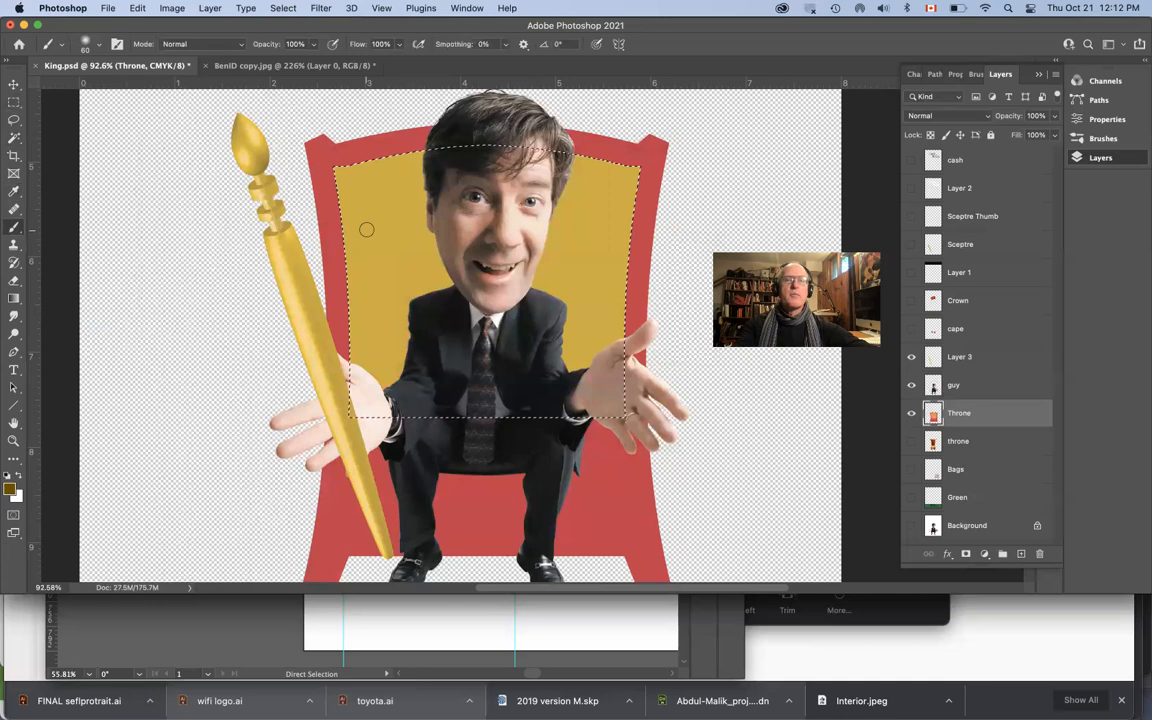
# Paint a soft shadow on the gold backrest beside the man's head and shoulder with a 194 px brush at 38% opacity and 0% hardness
pyautogui.click(98, 47)
pyautogui.moveTo(109, 90); pyautogui.dragTo(128, 92)
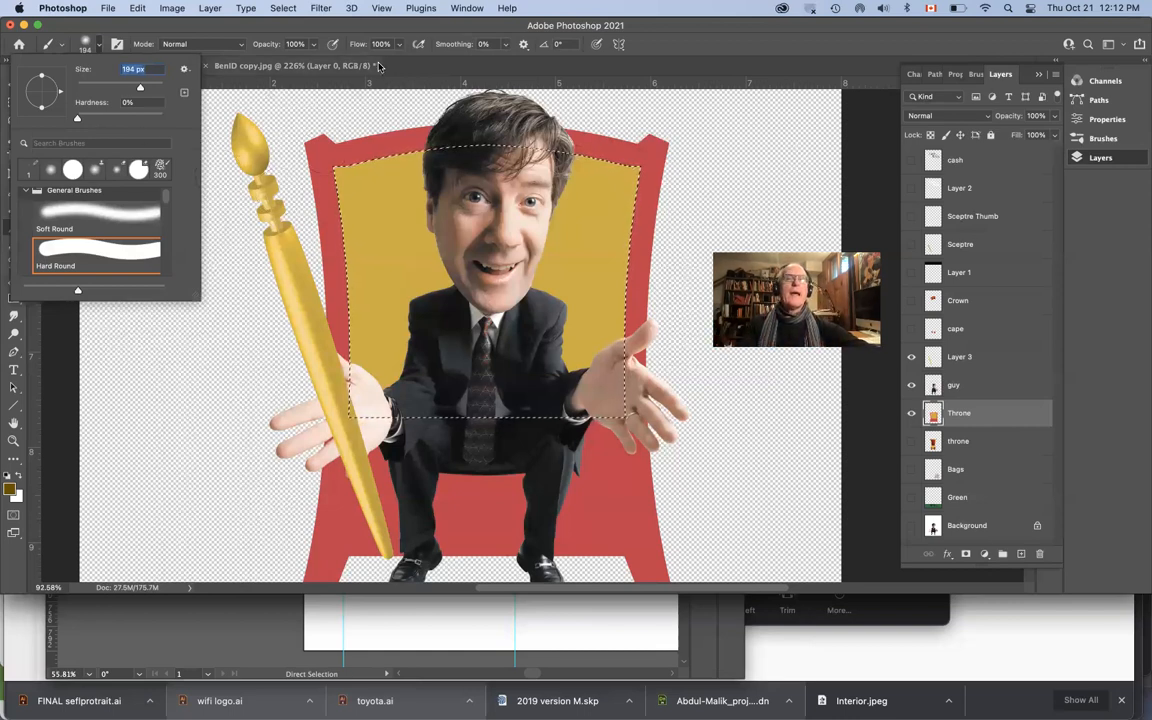
pyautogui.click(298, 43)
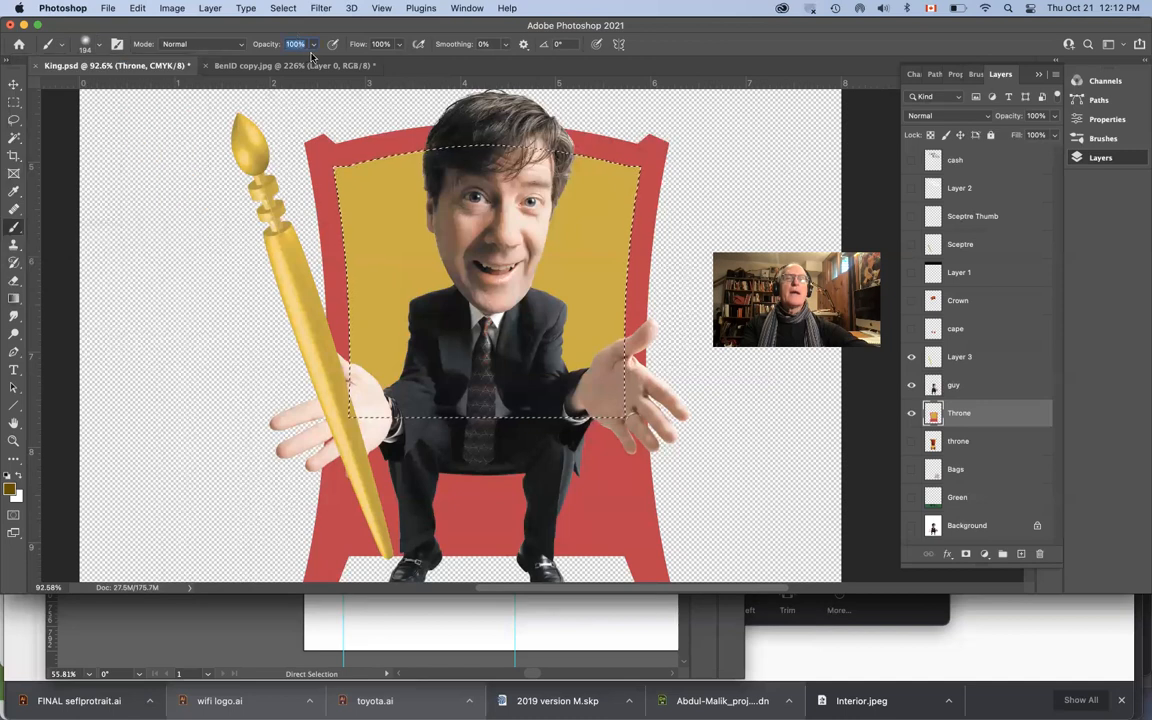
pyautogui.click(312, 45)
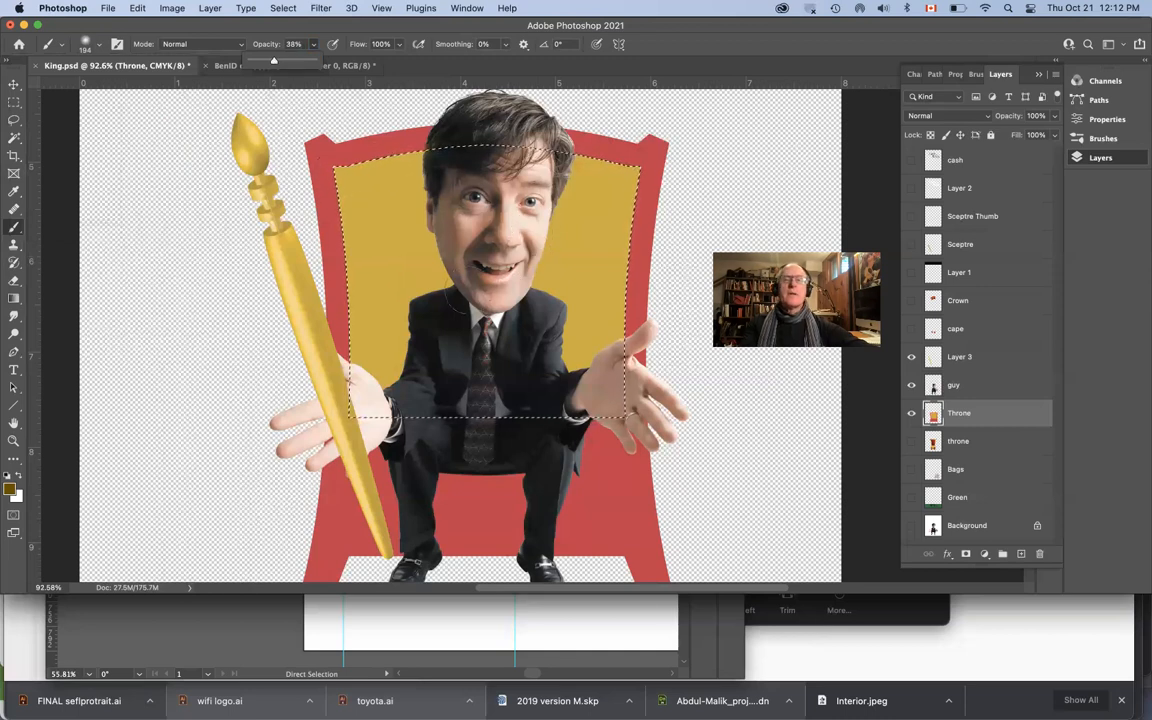
pyautogui.click(432, 280)
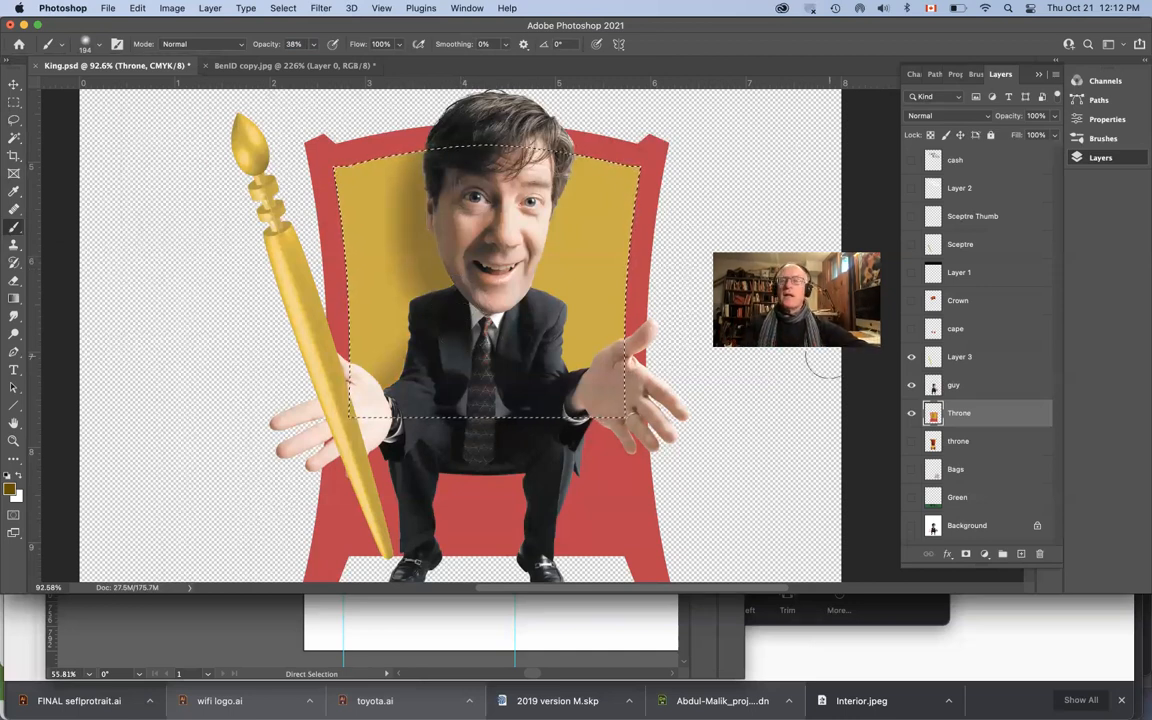
pyautogui.click(948, 555)
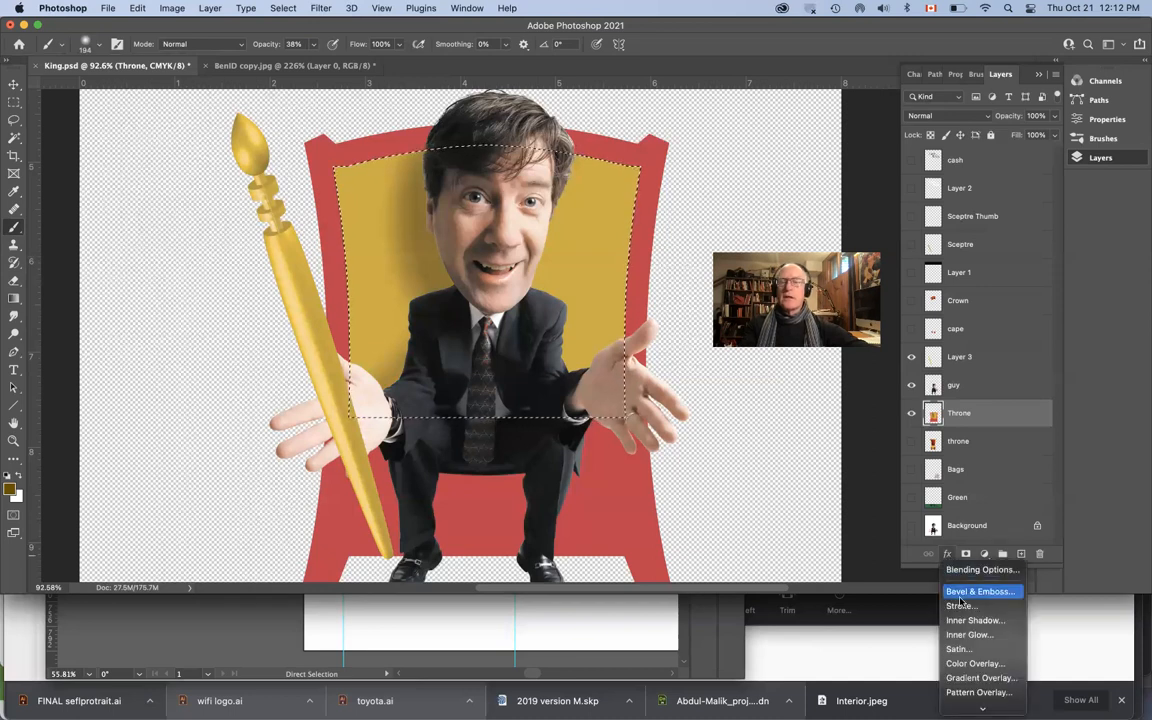
pyautogui.click(963, 593)
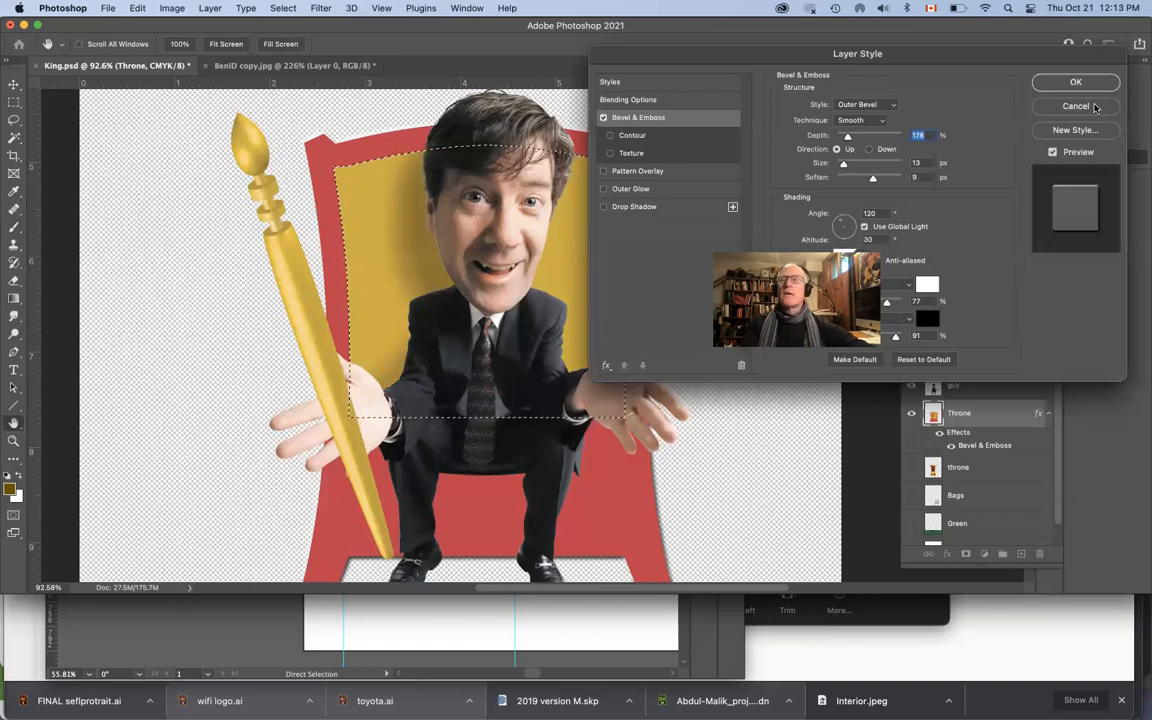
pyautogui.press('Escape')
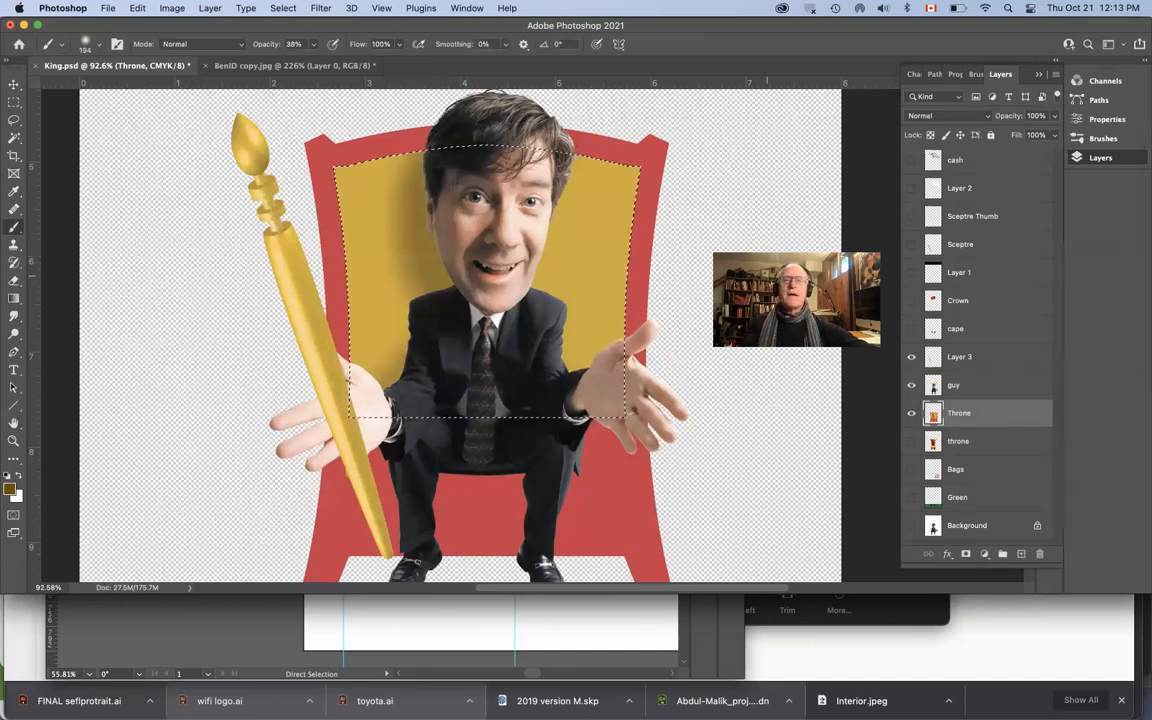
# Copy the selected gold backrest from the Throne layer onto its own new layer and check the copy with the Throne layer hidden
pyautogui.click(211, 9)
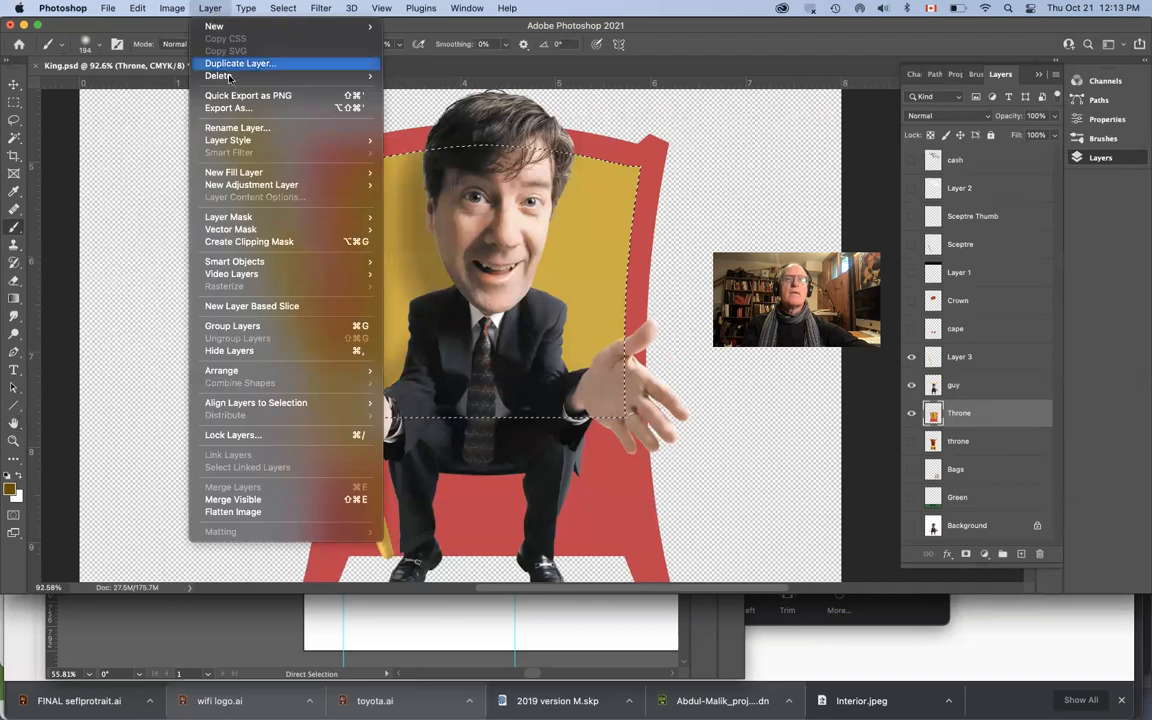
pyautogui.moveTo(206, 27)
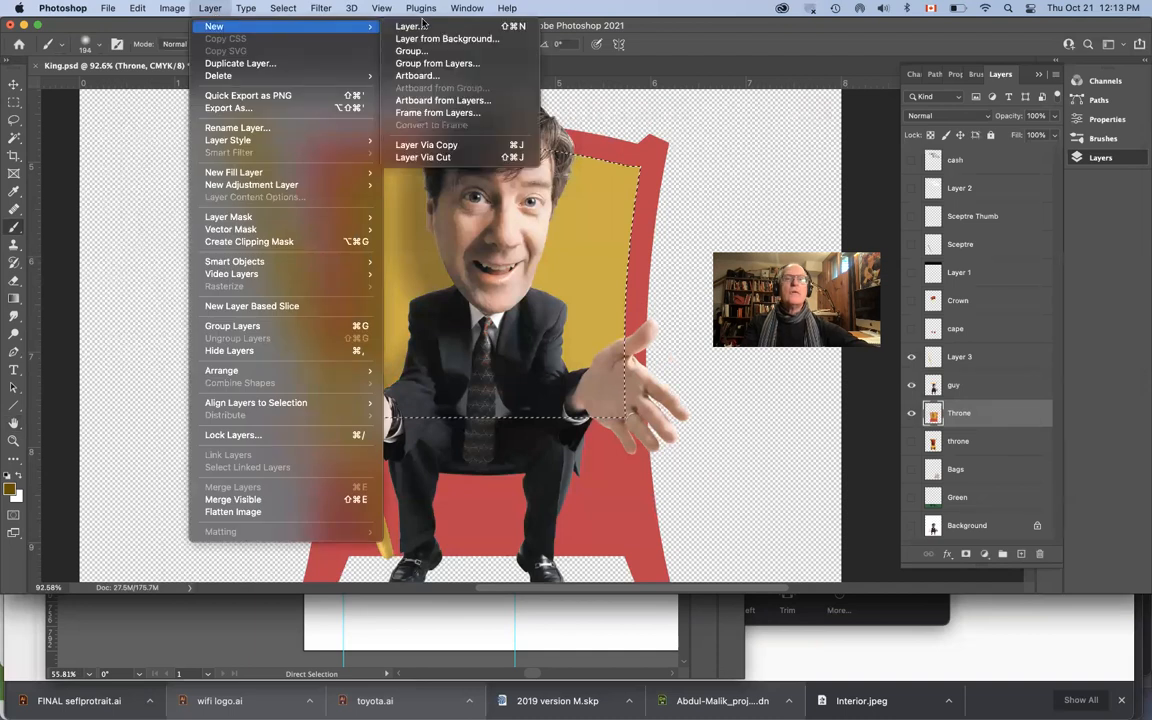
pyautogui.click(427, 149)
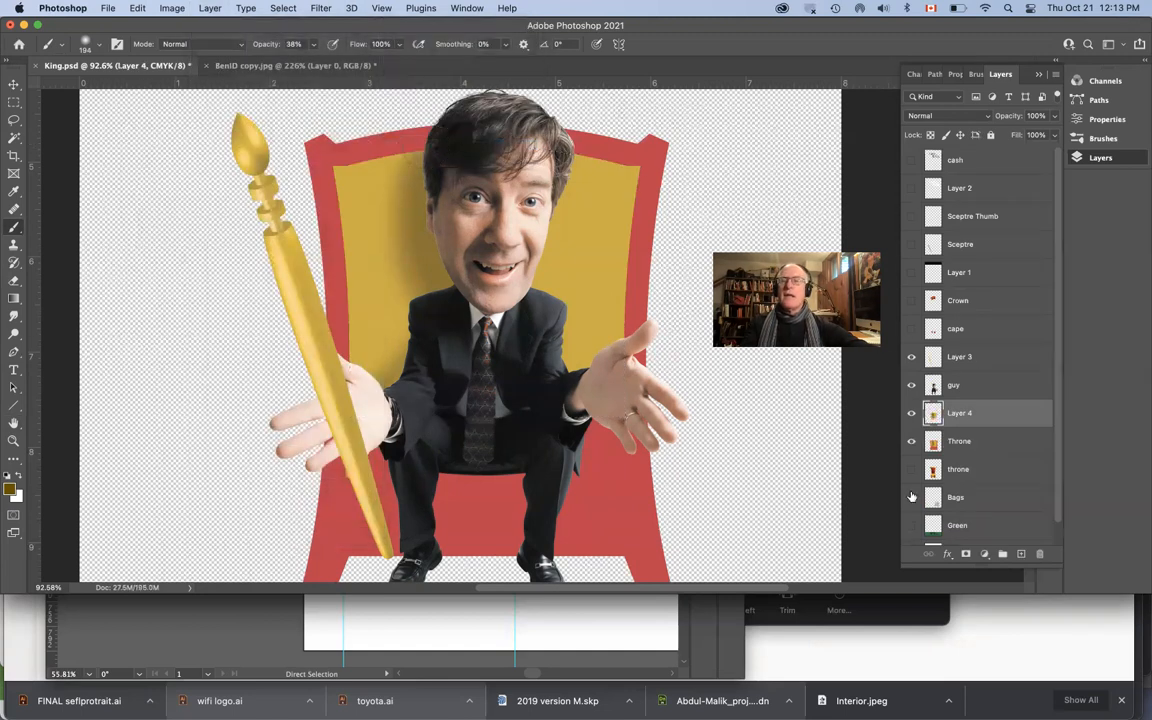
pyautogui.click(911, 442)
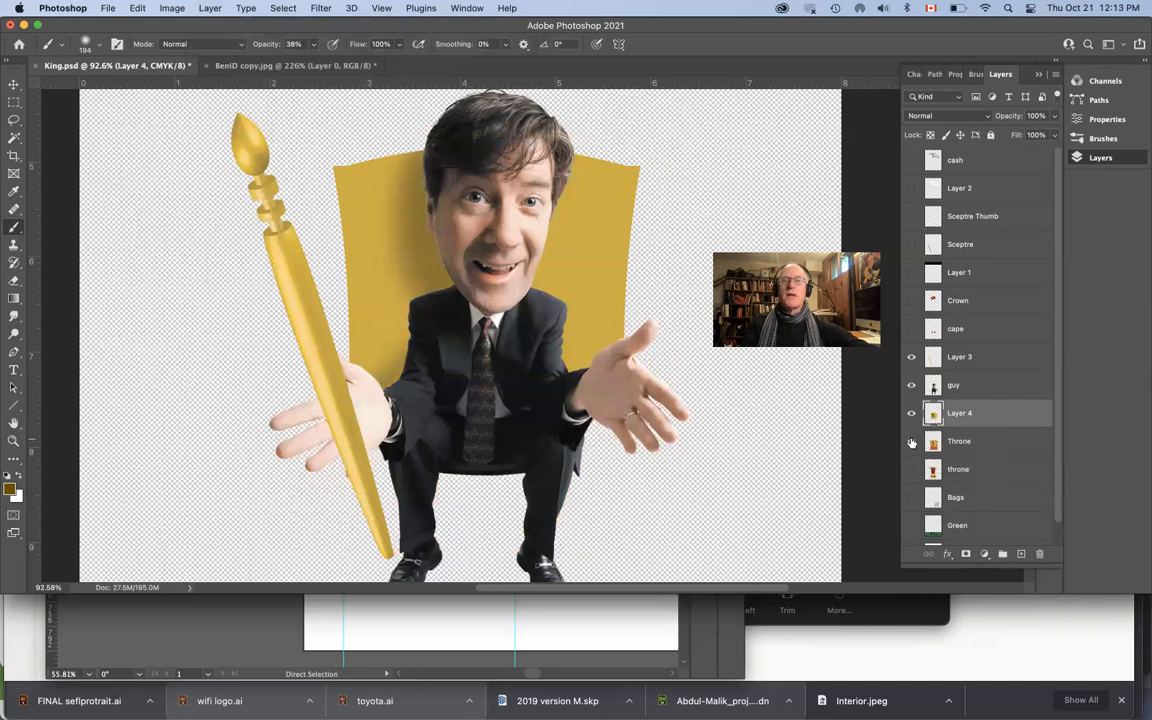
pyautogui.click(911, 442)
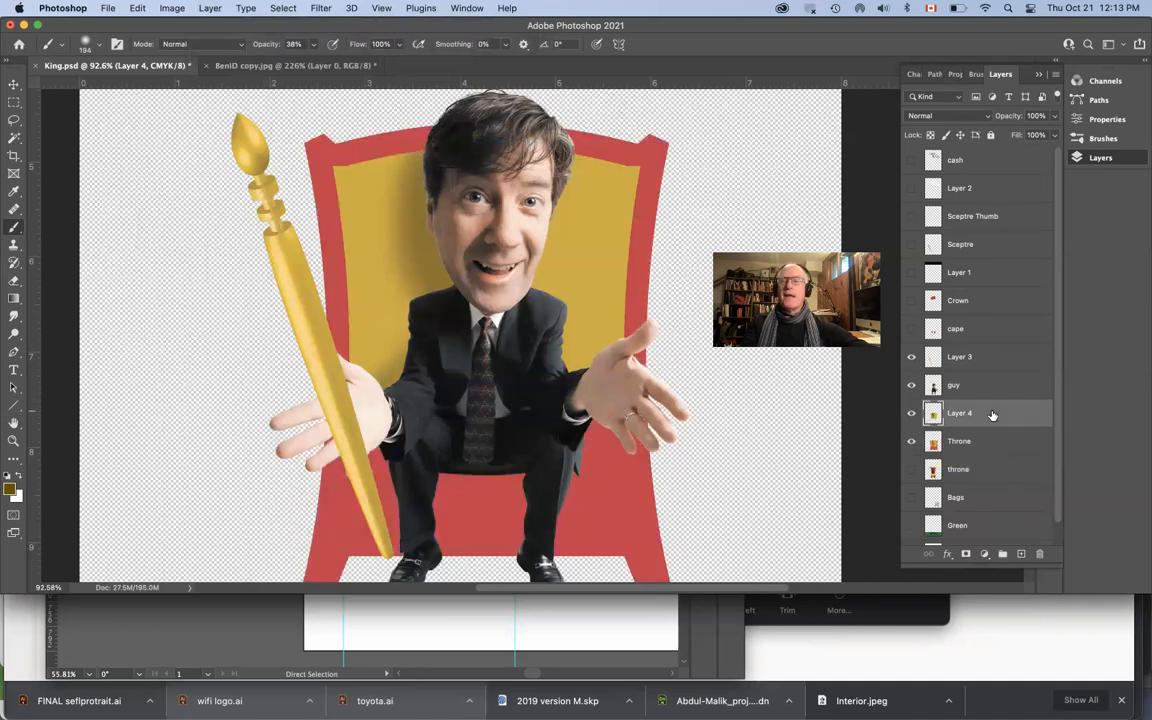
# Add a Bevel & Emboss effect with the Pillow Emboss style to the copied gold backrest layer
pyautogui.click(947, 553)
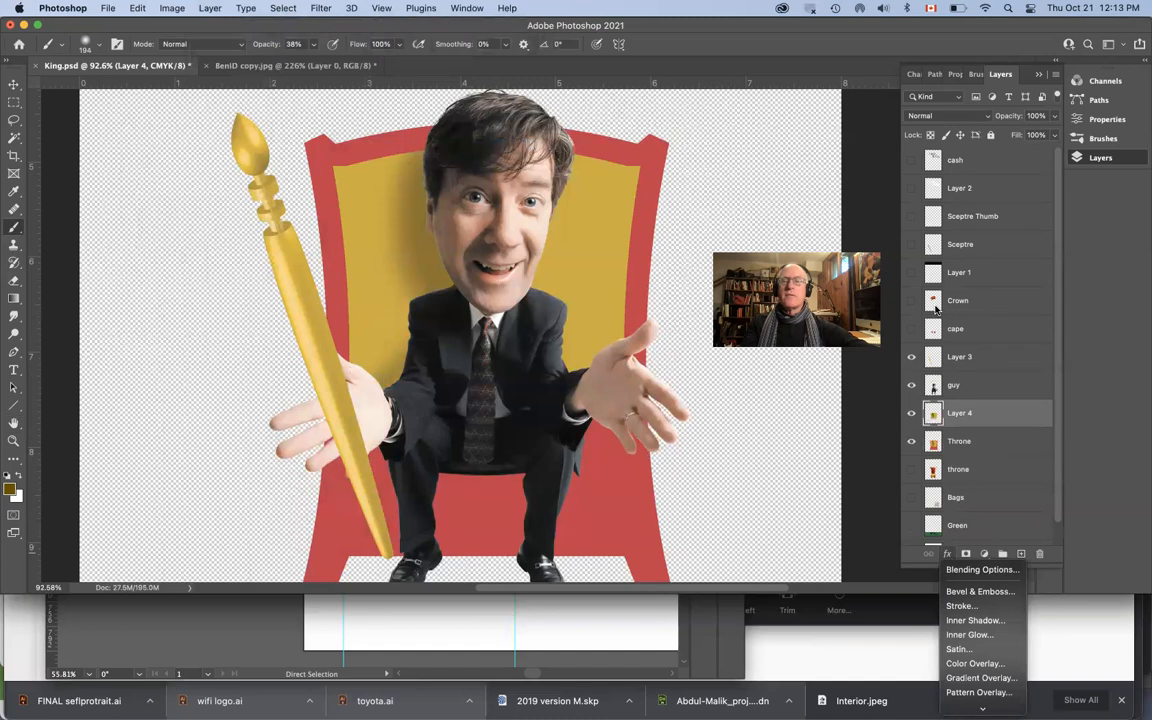
pyautogui.click(969, 592)
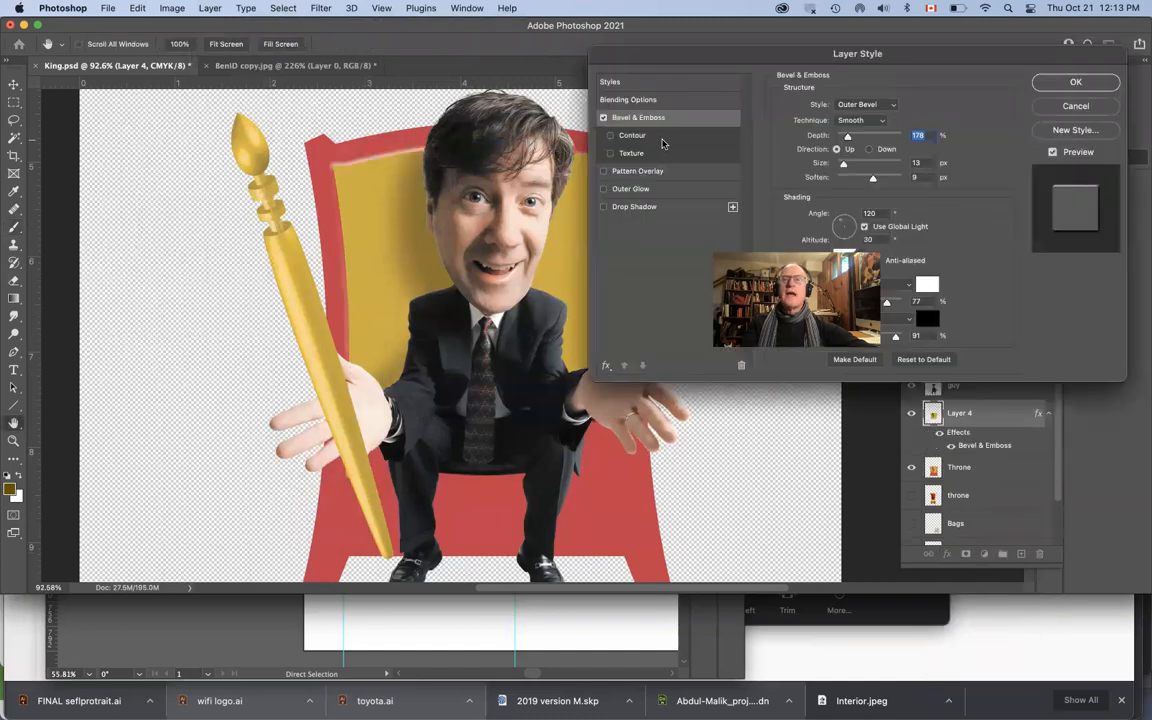
pyautogui.click(866, 105)
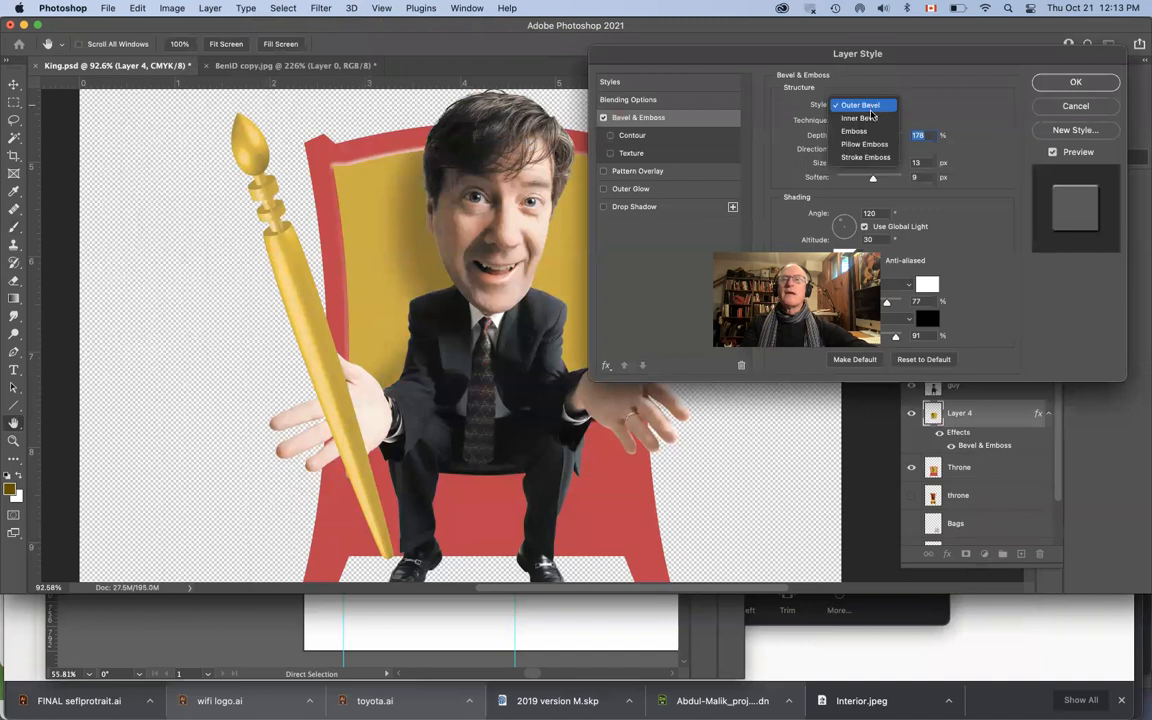
pyautogui.click(871, 117)
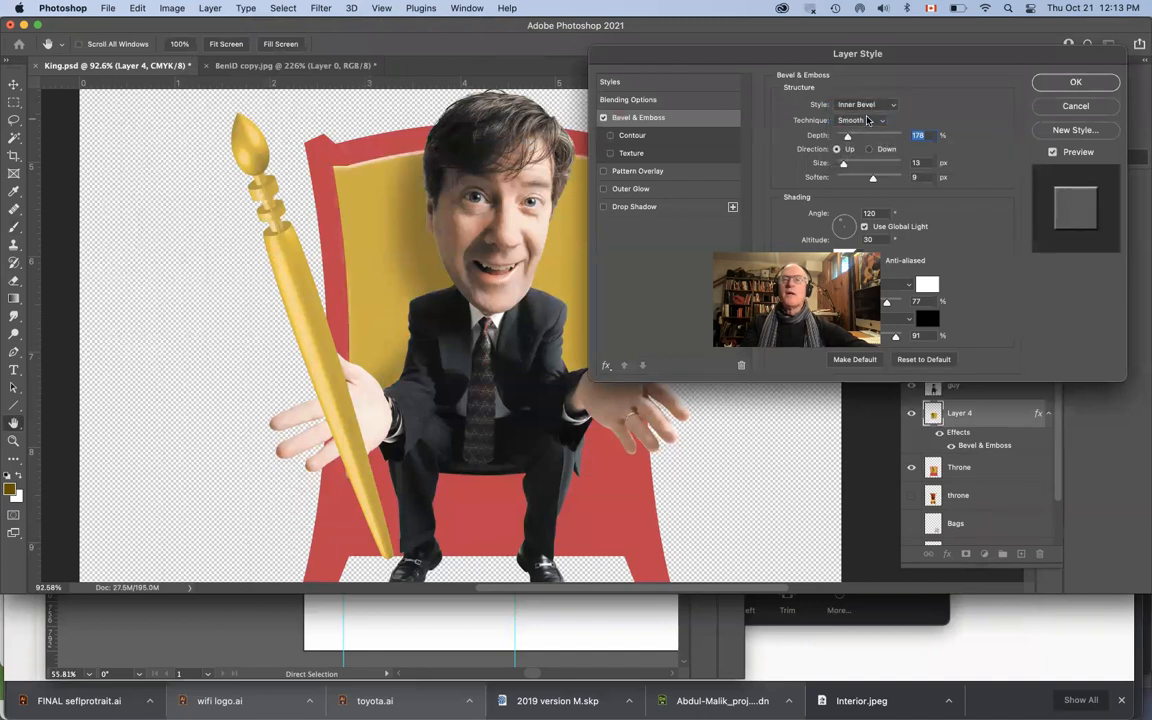
pyautogui.click(868, 106)
pyautogui.click(868, 139)
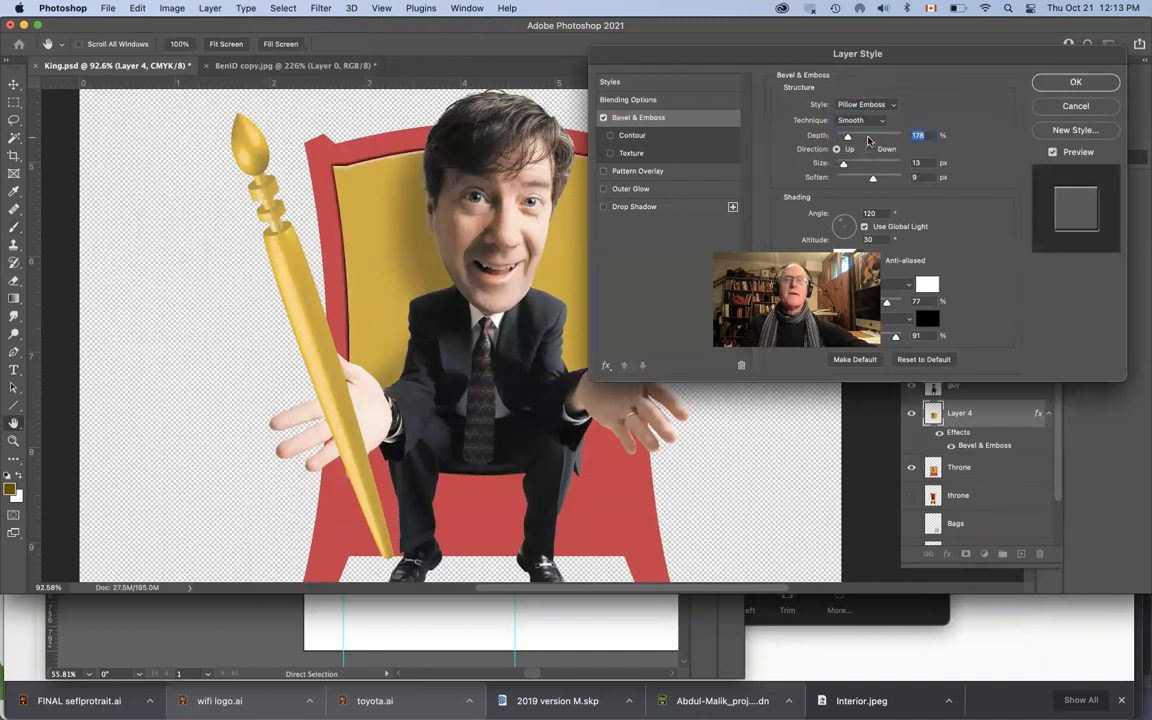
# Set the backrest emboss to 448% depth, 40 px size, 50° light angle, 16° altitude and 42% shadow opacity, and apply it
pyautogui.moveTo(848, 138); pyautogui.dragTo(866, 143)
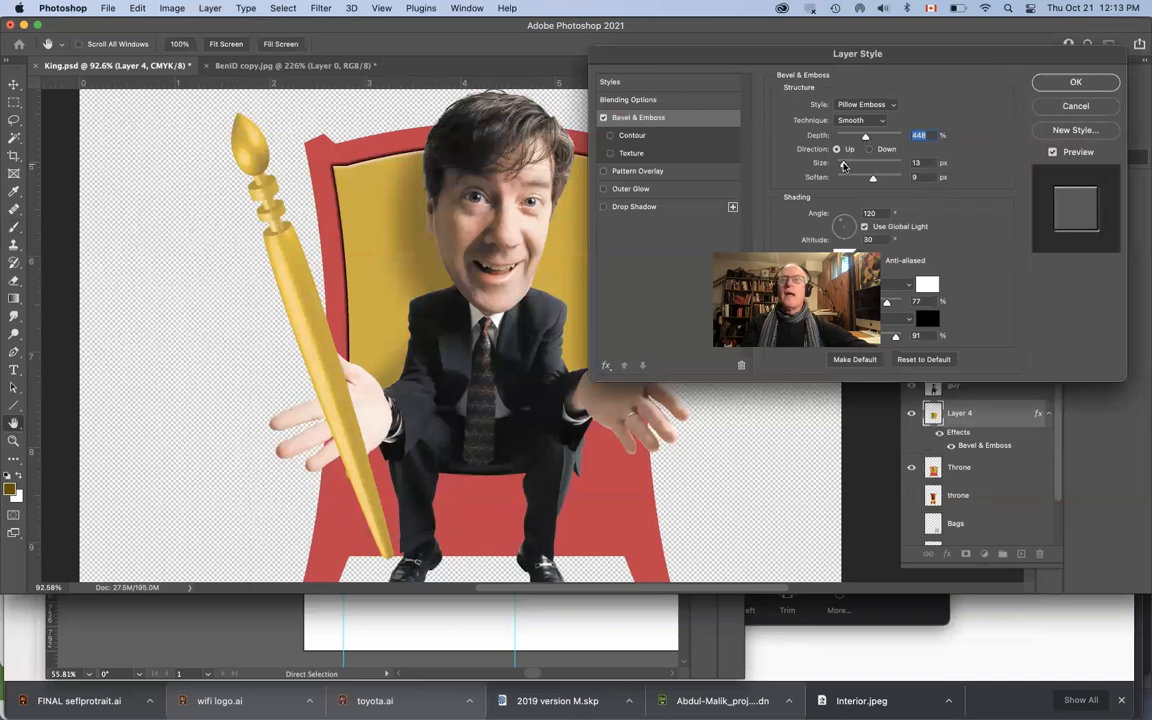
pyautogui.moveTo(850, 166); pyautogui.dragTo(851, 168)
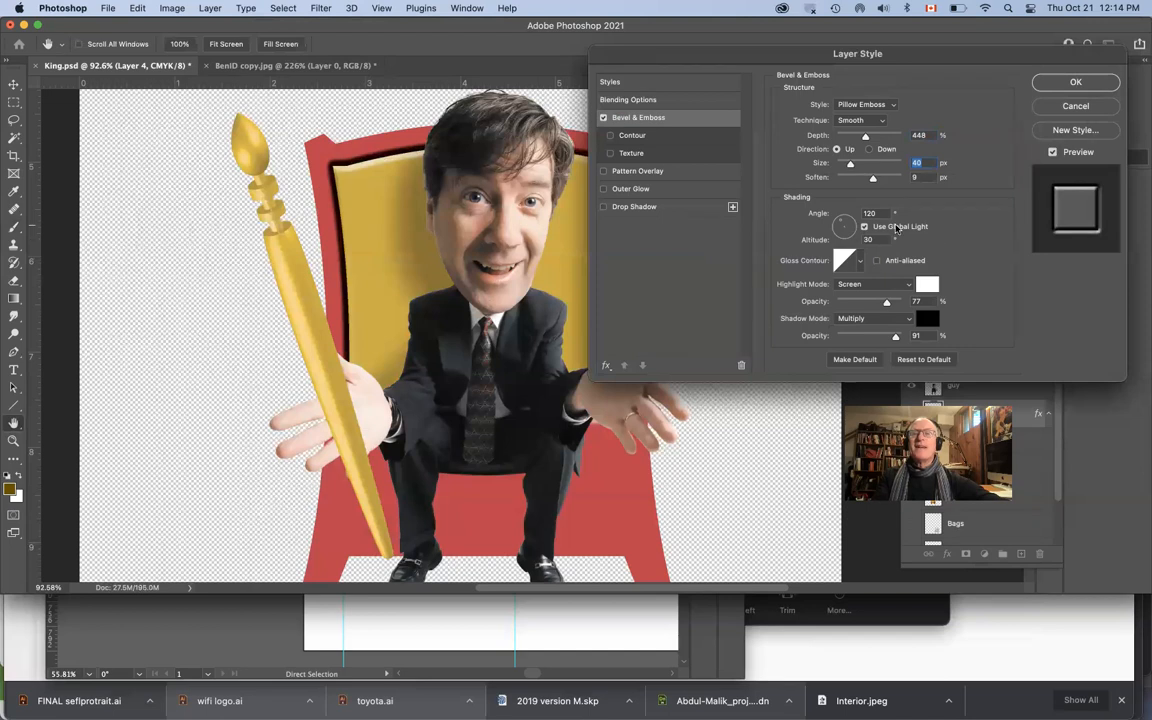
pyautogui.moveTo(842, 224); pyautogui.dragTo(850, 222)
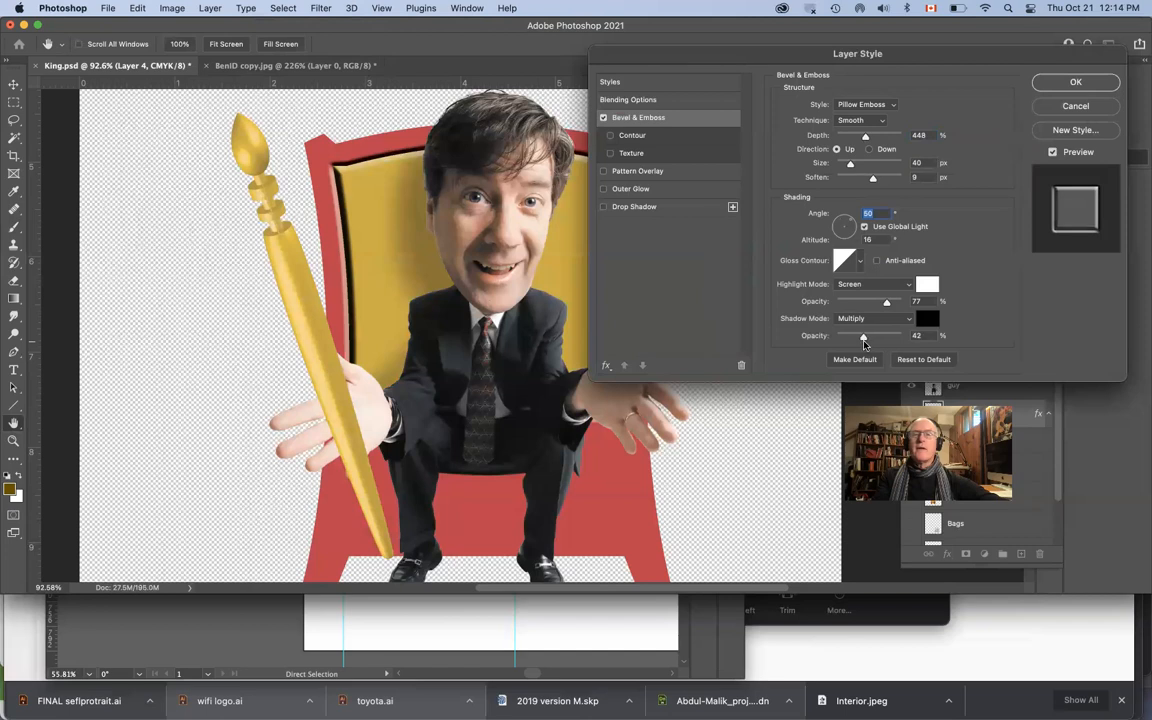
pyautogui.moveTo(896, 338); pyautogui.dragTo(864, 343)
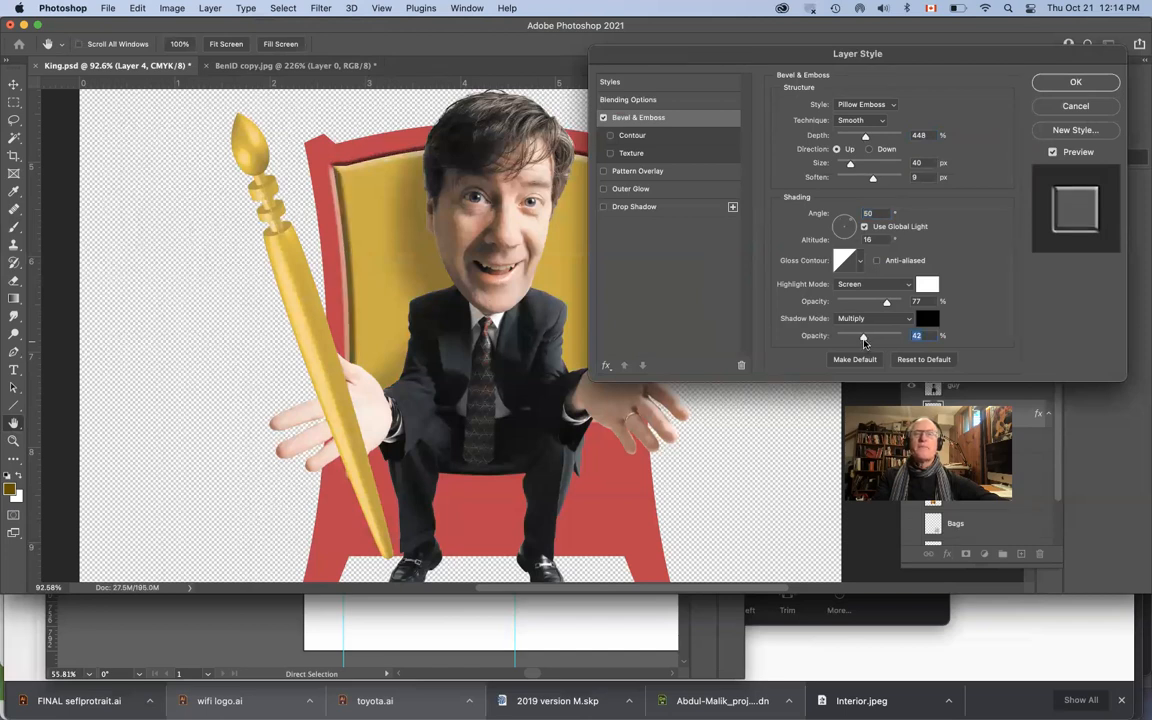
pyautogui.click(1077, 82)
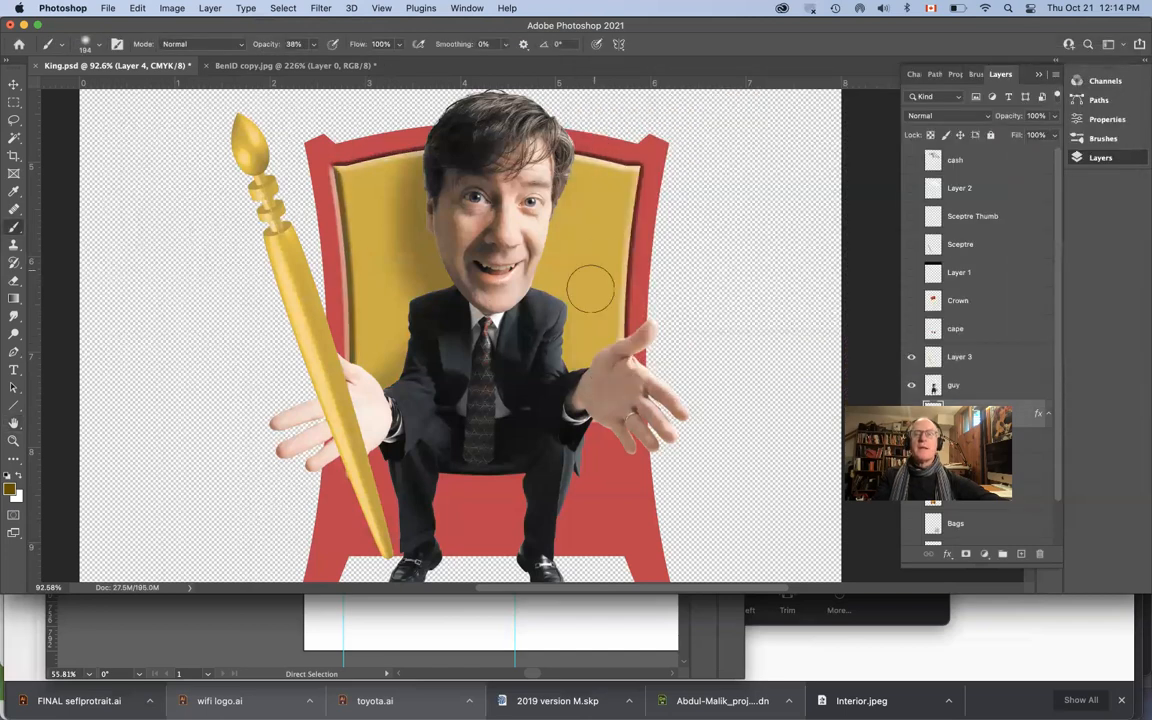